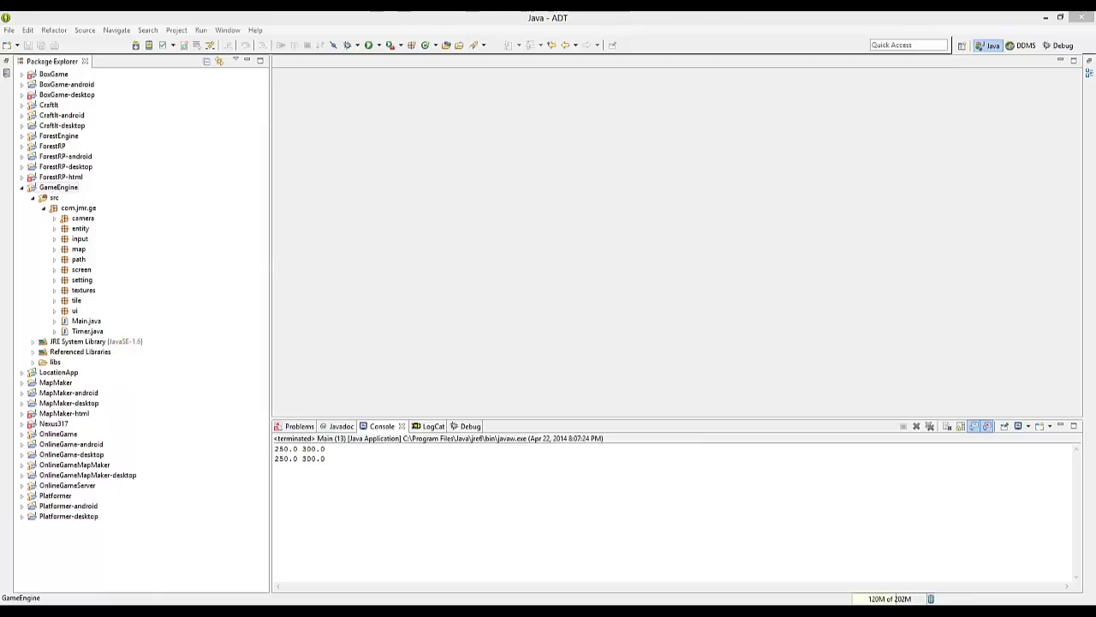
right_click(39, 609)
left_click(46, 588)
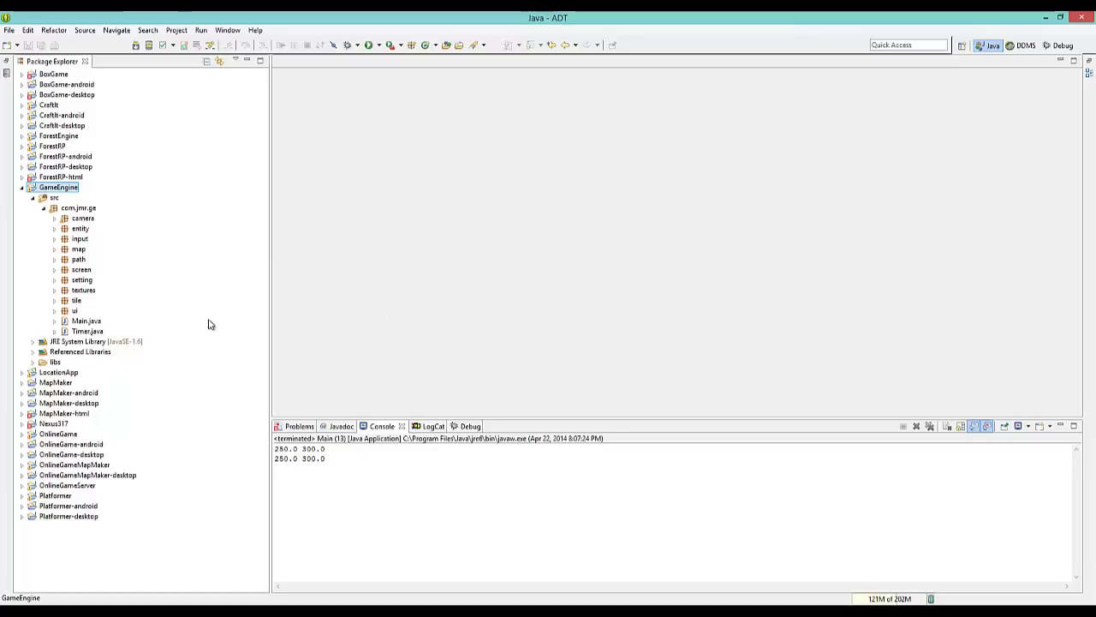
left_click(79, 218)
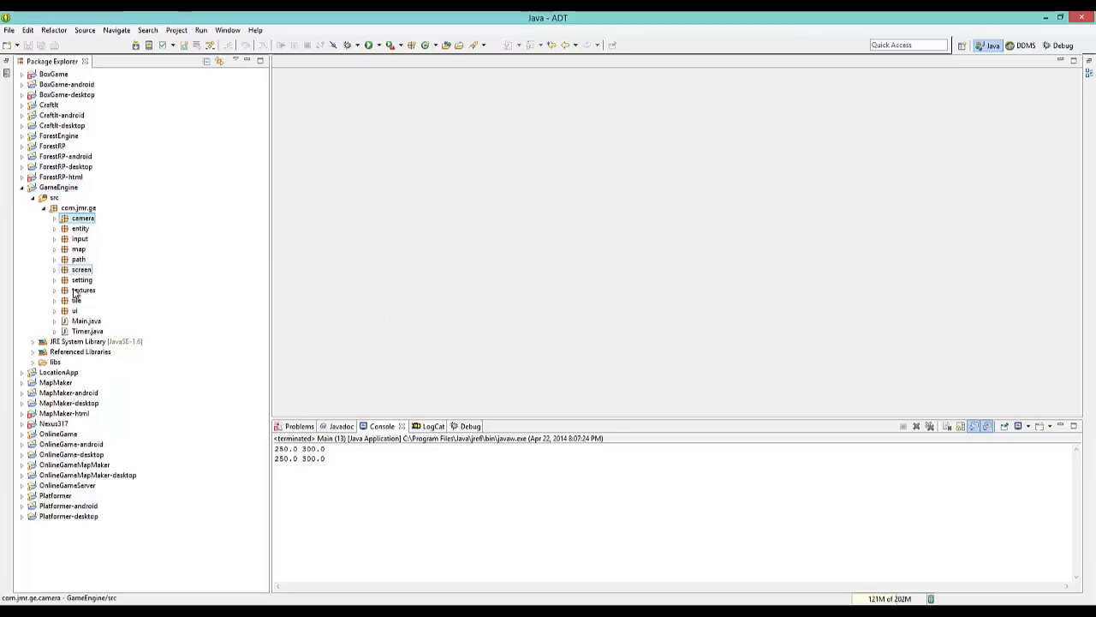
left_click(88, 332, "shift")
left_click(86, 221)
left_click(60, 210)
left_click(52, 198)
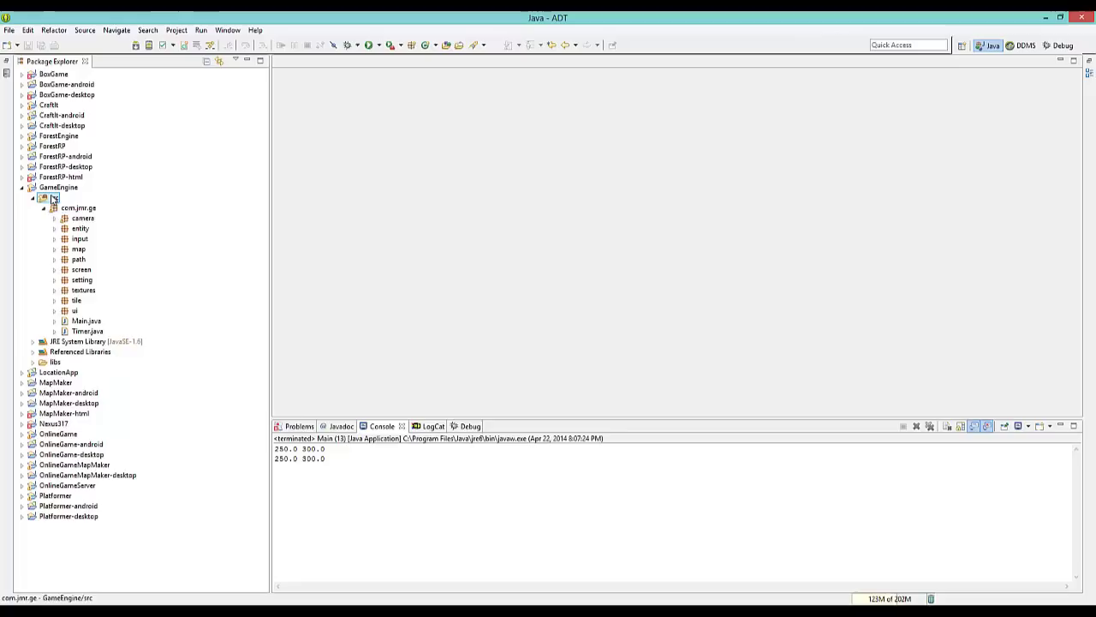
Run the MapMaker-desktop project.
left_click(23, 383)
left_click(24, 383)
left_click(53, 383)
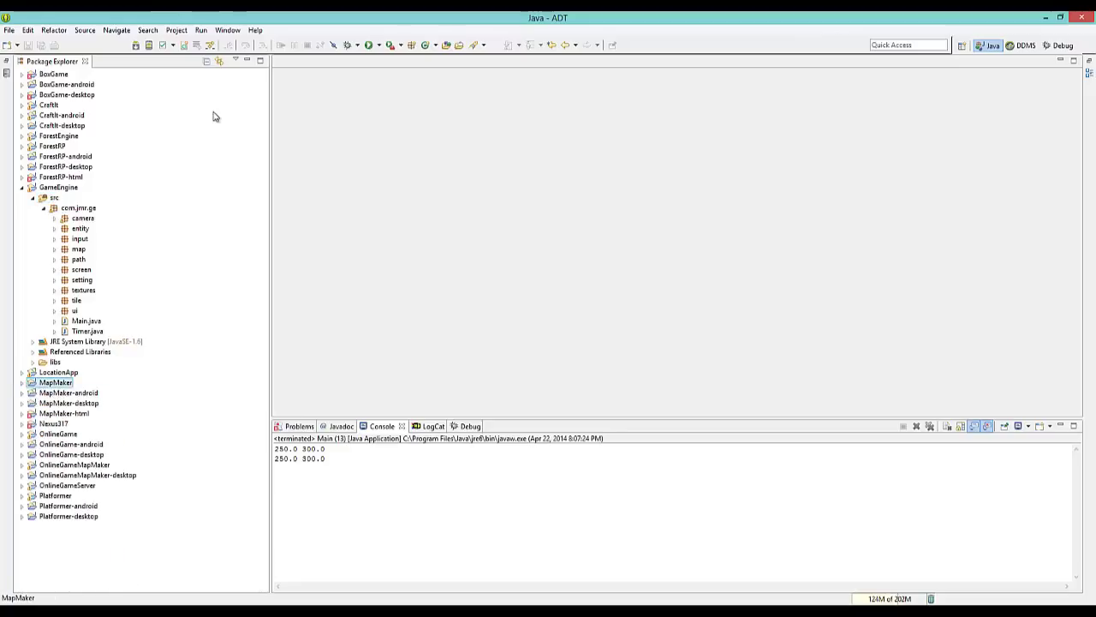
left_click(68, 402)
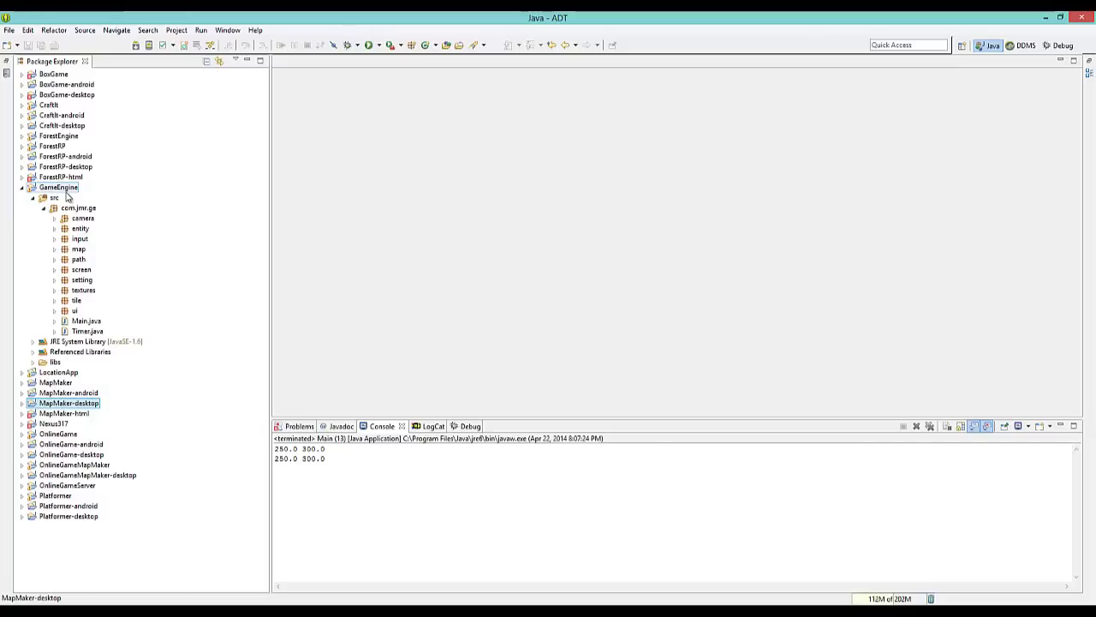
left_click(370, 45)
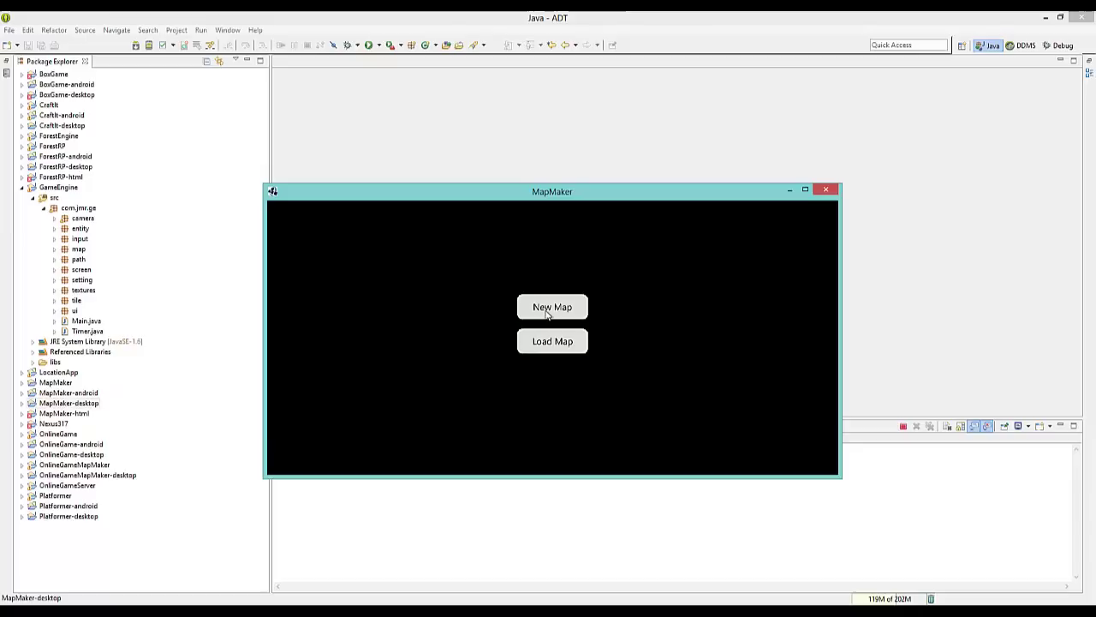
Create a new map named youtube with a width of 30 and a height of 30.
left_click(547, 313)
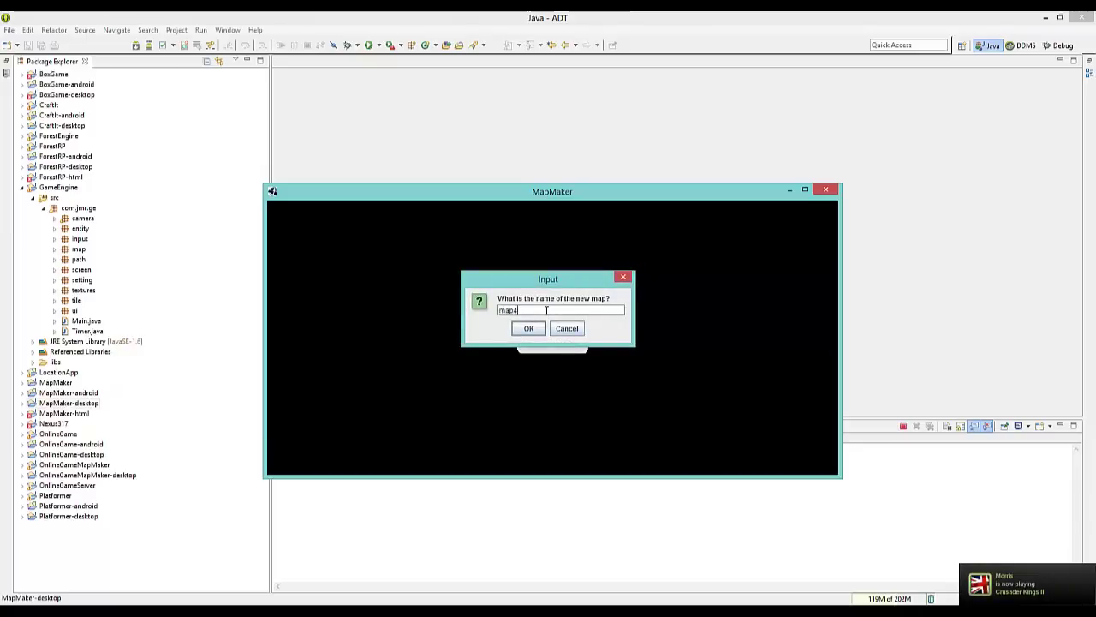
type("youtube")
key("Return")
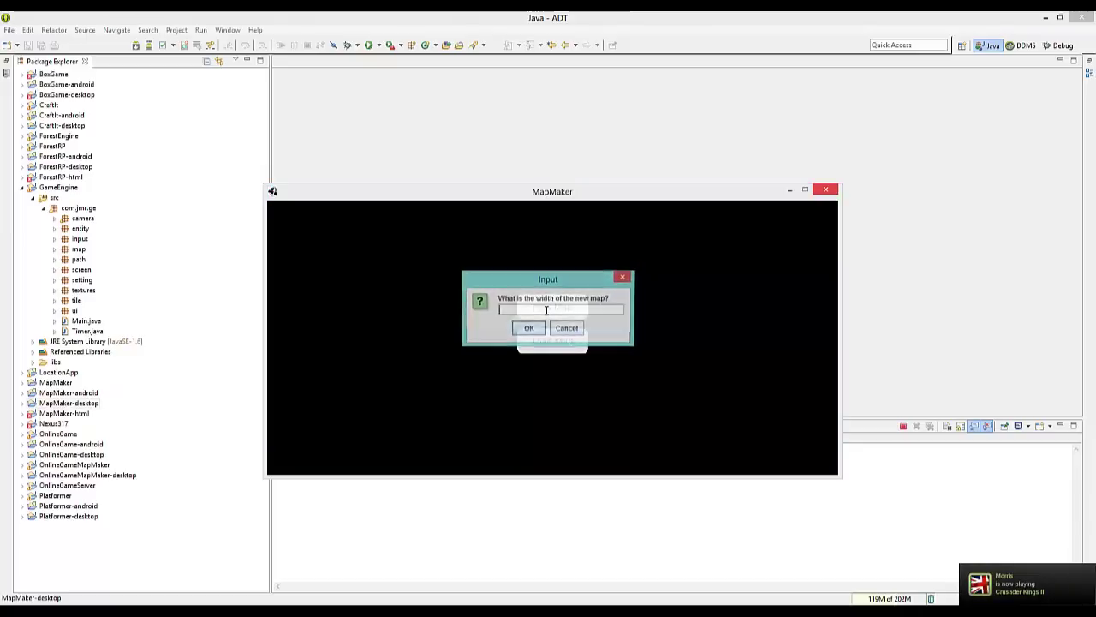
type("30")
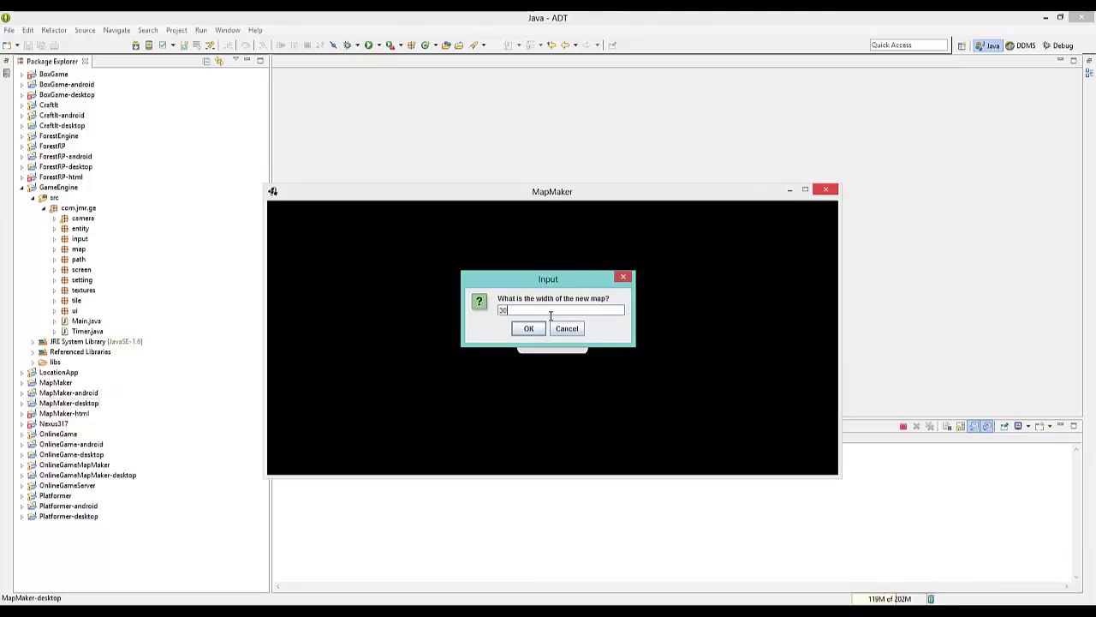
key("Return")
type("30")
key("Return")
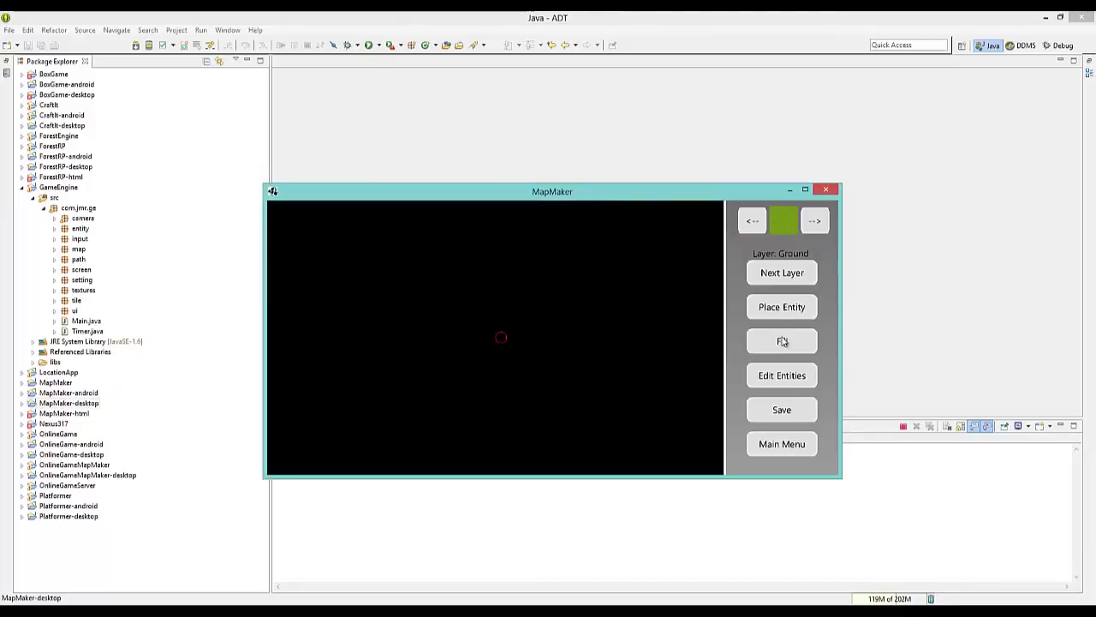
Cycle through the available tiles back to the grass tile and fill the entire Ground layer with it.
left_click(761, 226)
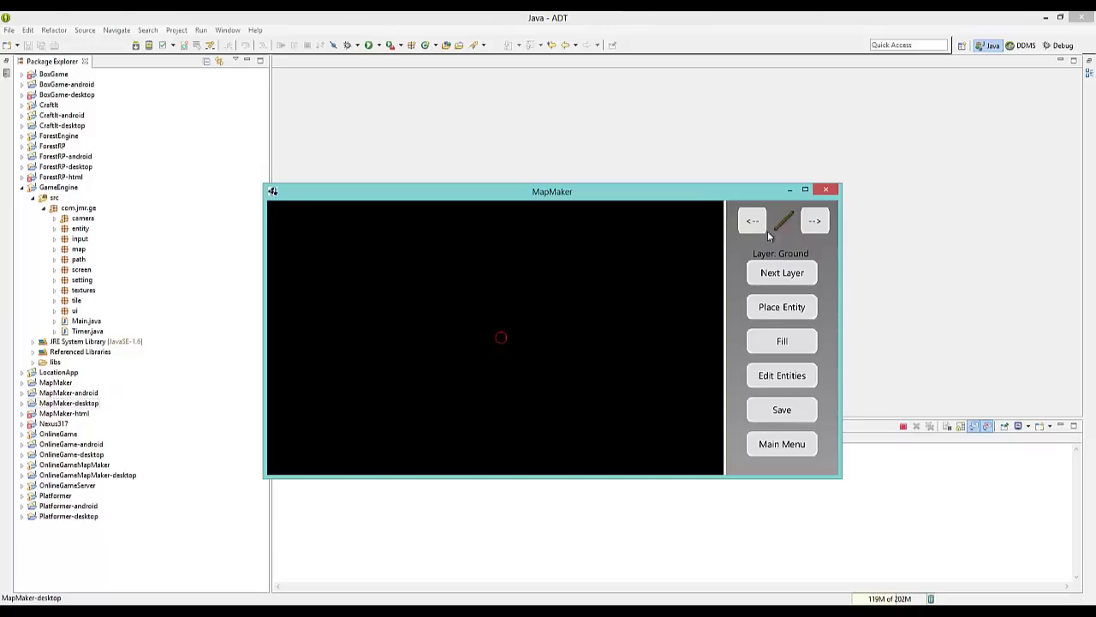
left_click(816, 223)
left_click(816, 224)
left_click(816, 225)
left_click(816, 224)
left_click(816, 224)
left_click(816, 224)
left_click(817, 224)
left_click(816, 226)
left_click(749, 231)
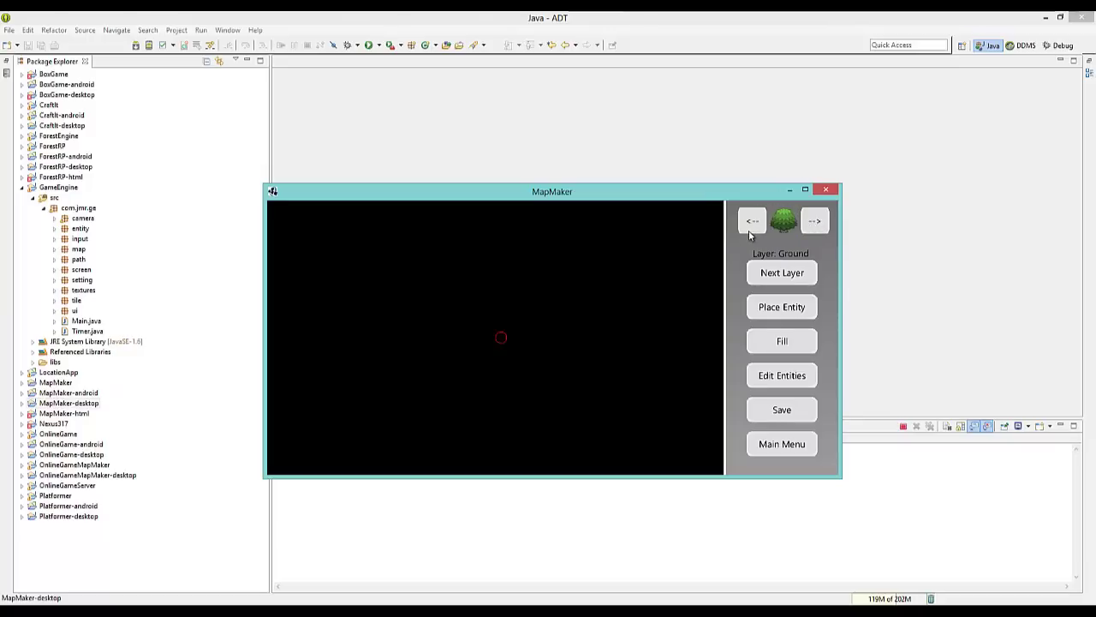
left_click(749, 231)
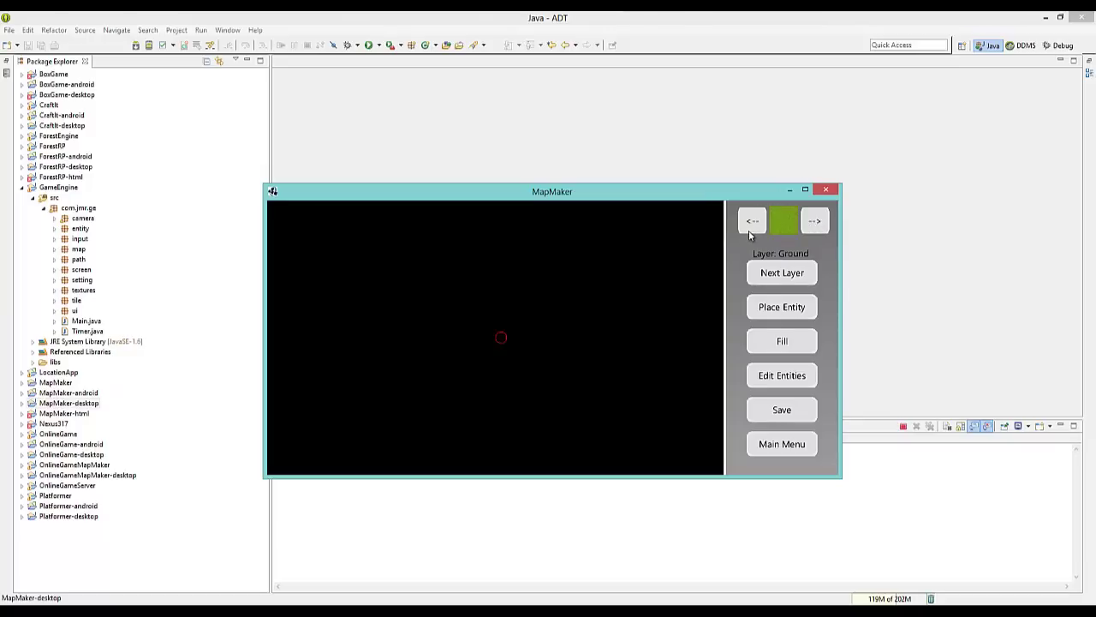
left_click(778, 346)
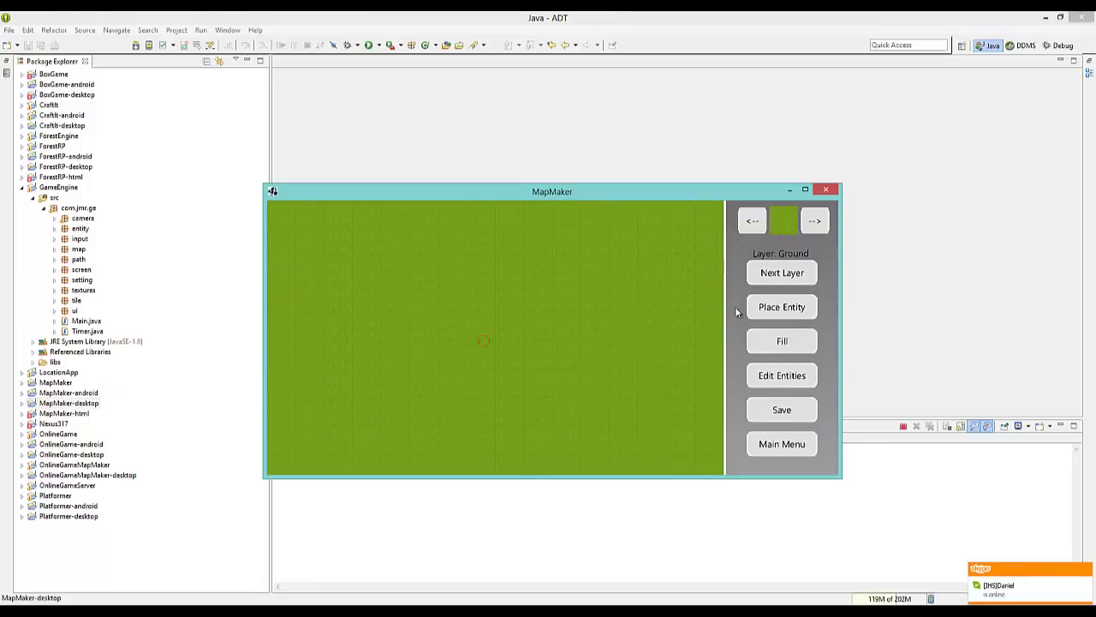
Place a rock tile on the Ground layer over the grass and erase it again.
left_click(752, 225)
left_click(814, 223)
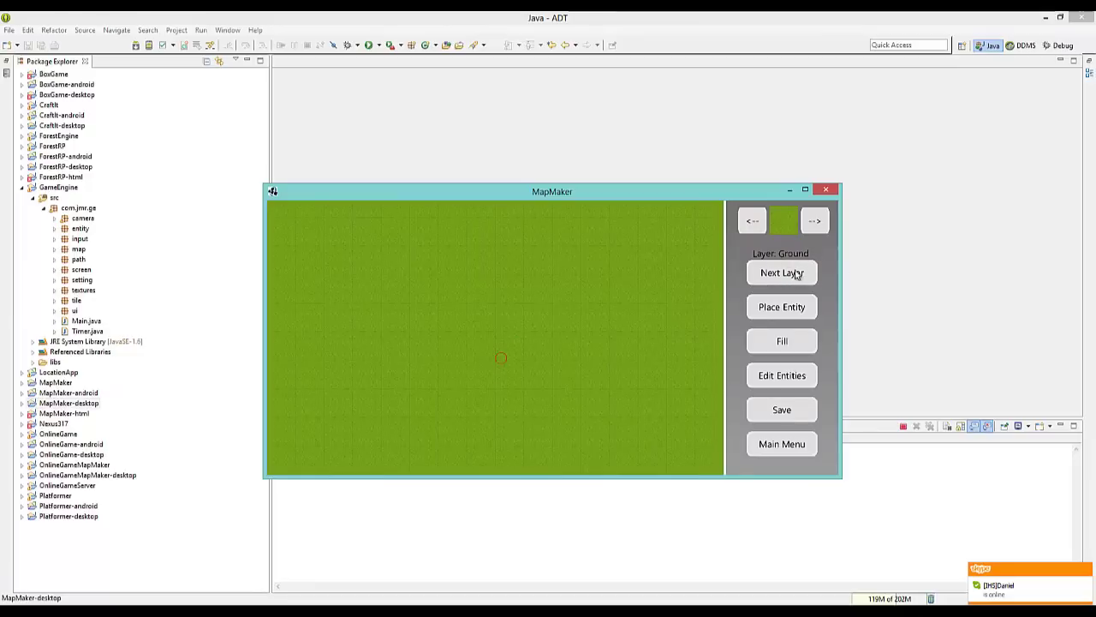
left_click(795, 277)
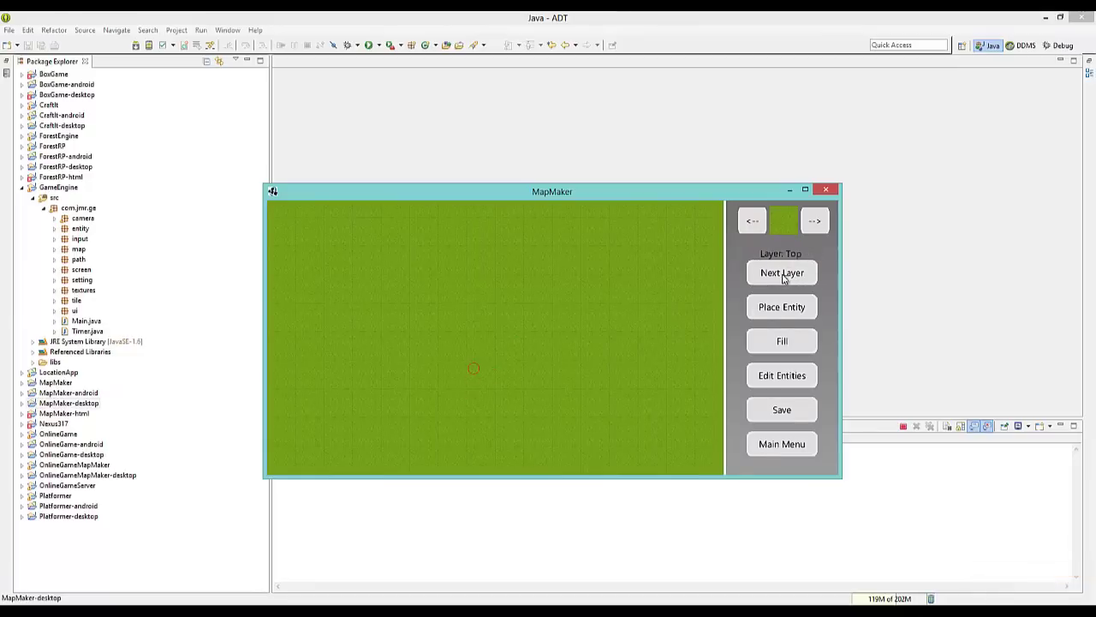
left_click(788, 275)
left_click(823, 226)
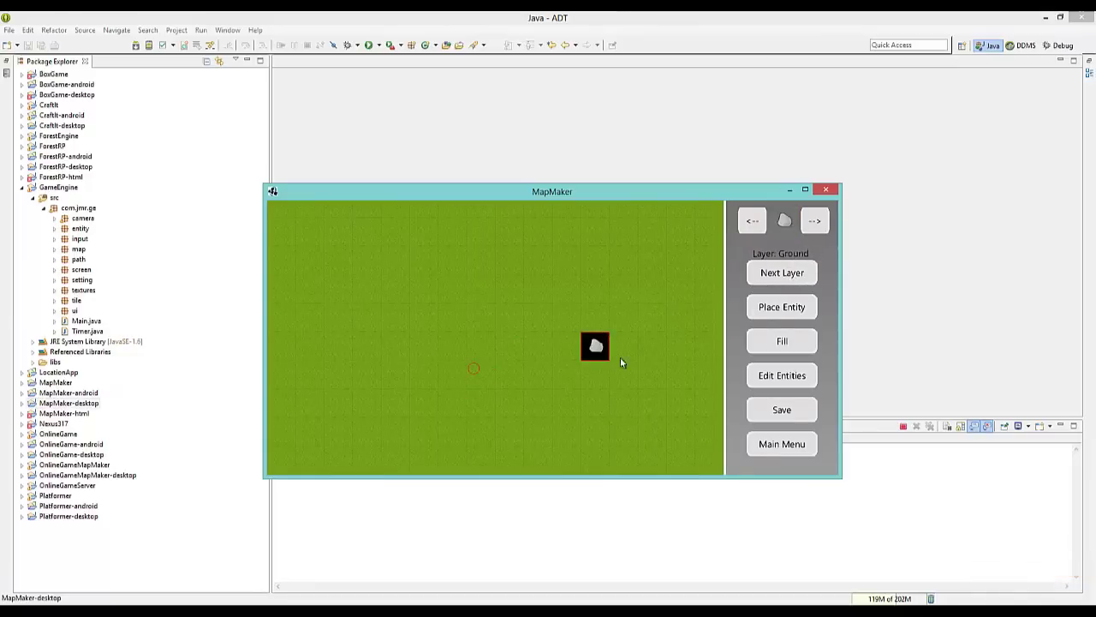
right_click(601, 345)
Choose the grass tile and refill the emptied cell on the Ground layer.
left_click(806, 228)
double_click(755, 229)
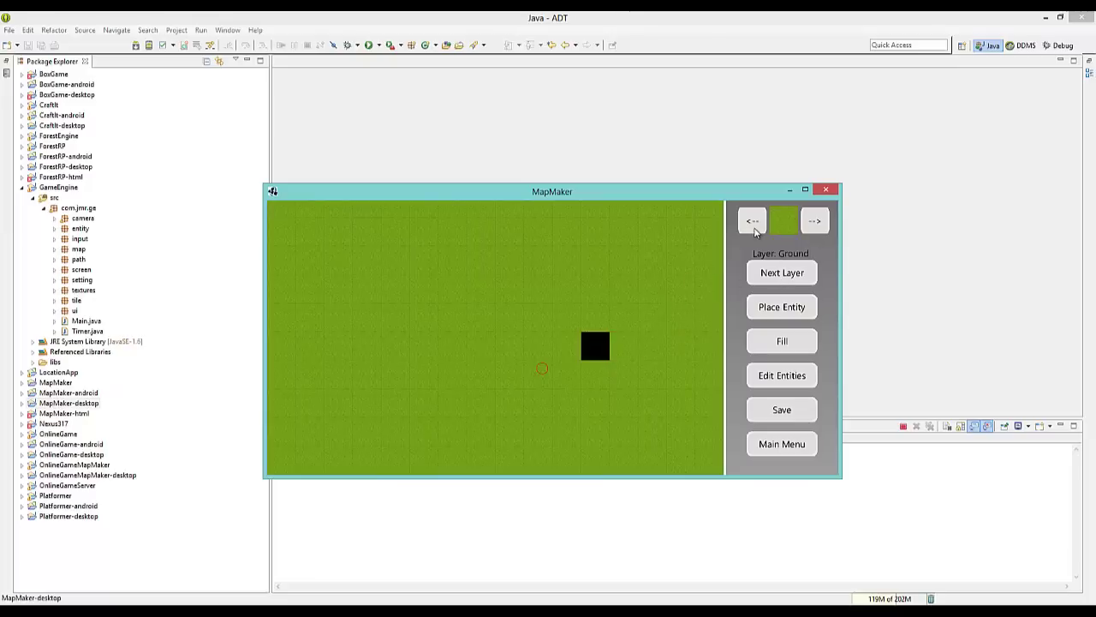
left_click(599, 353)
Switch to the Top layer and place a rock tile on top of the grass.
left_click(764, 271)
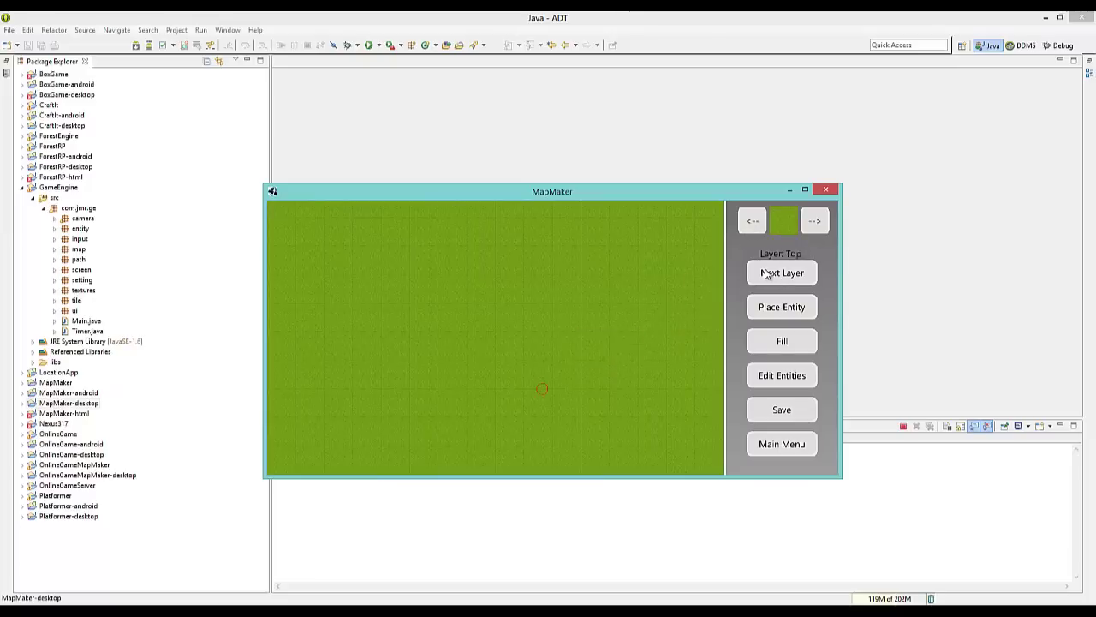
double_click(811, 229)
left_click(760, 229)
key("d")
key("w")
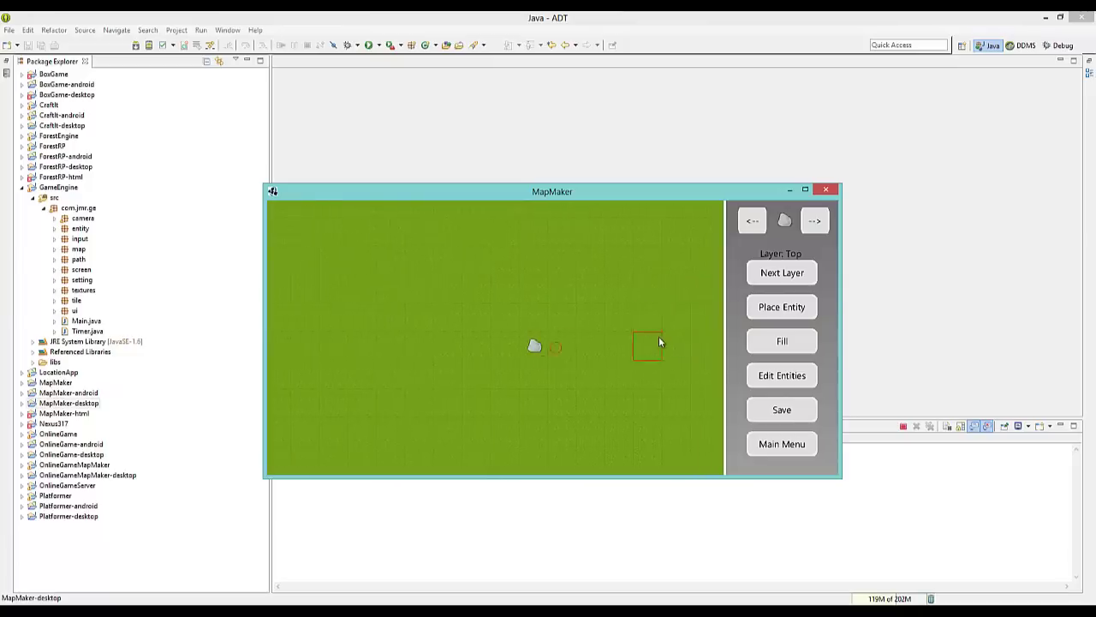
key("a")
key("s")
Place two adjacent tree tiles on the Top layer and erase the rock.
left_click(819, 228)
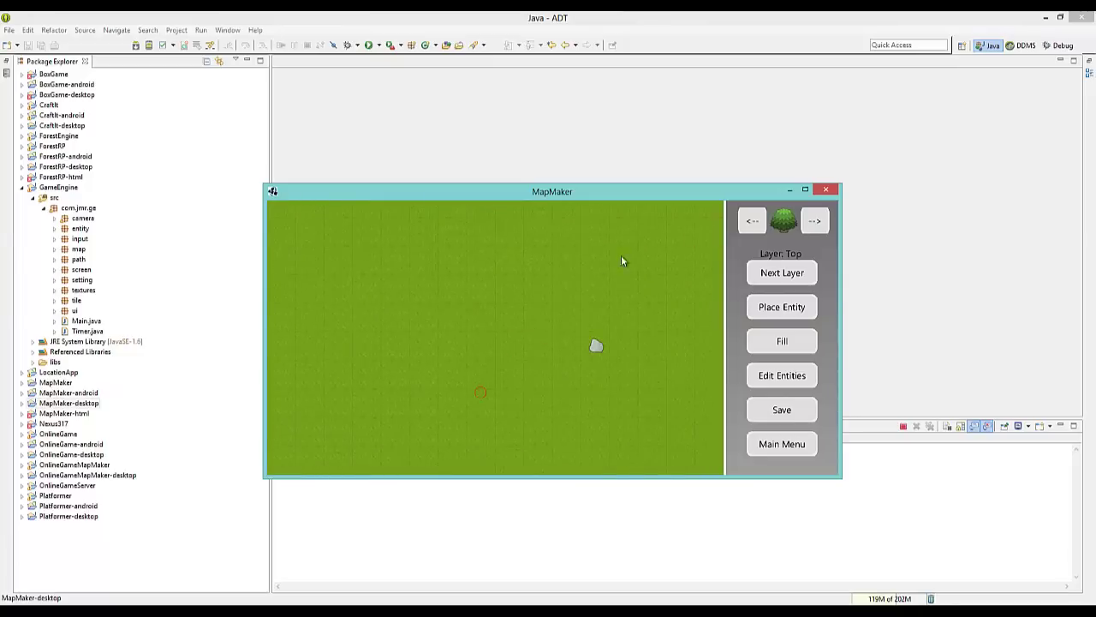
left_click(558, 295)
left_click(539, 296)
right_click(586, 344)
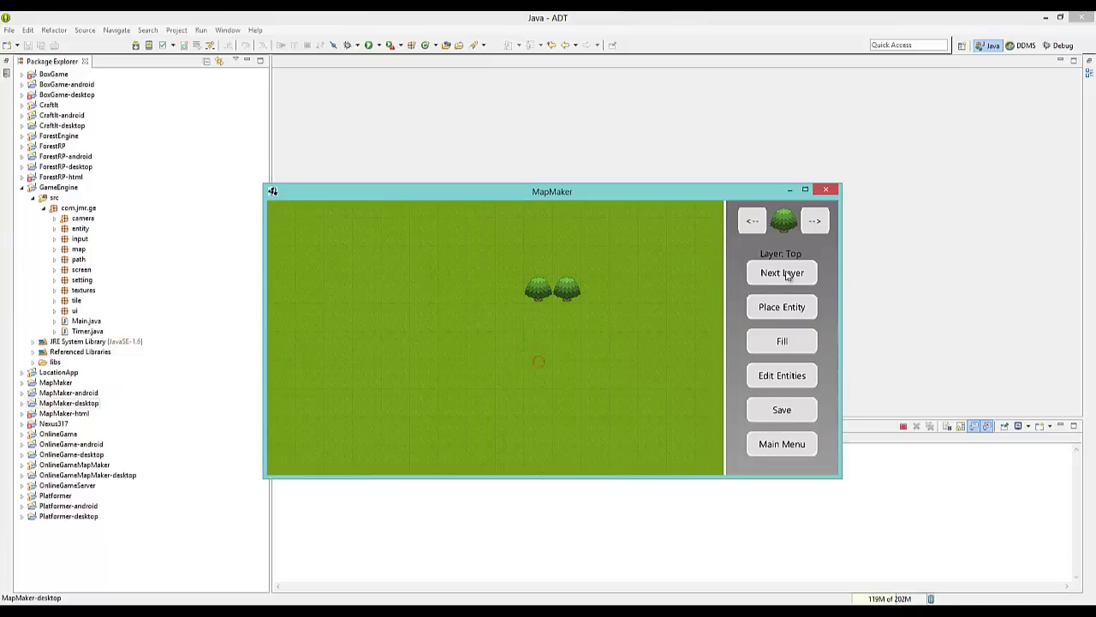
Switch back to the Ground layer and save the map.
left_click(785, 275)
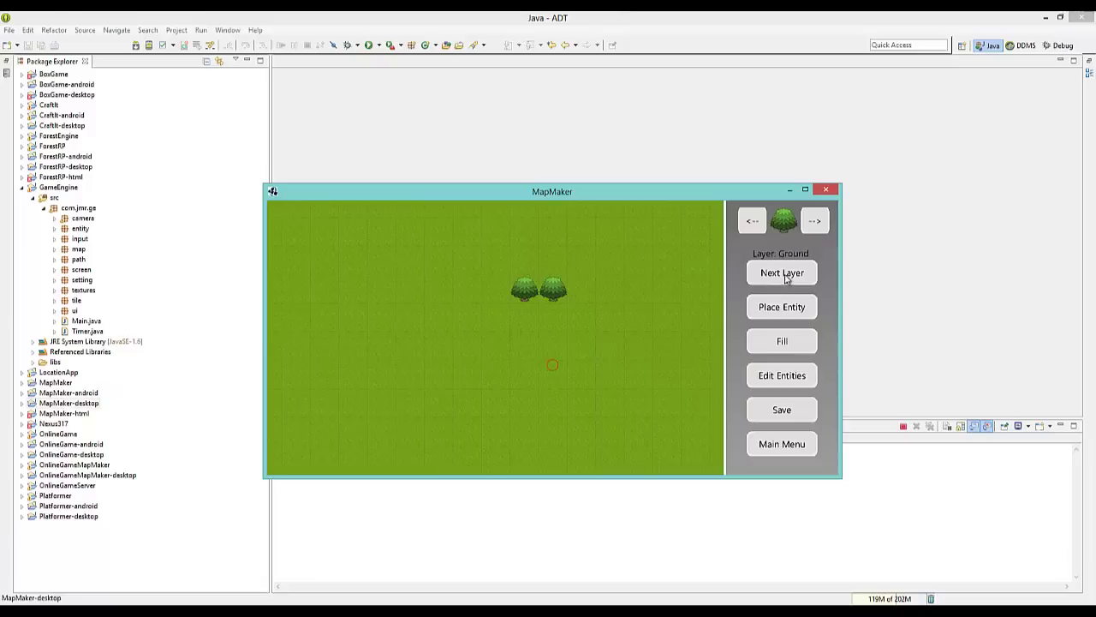
left_click(776, 412)
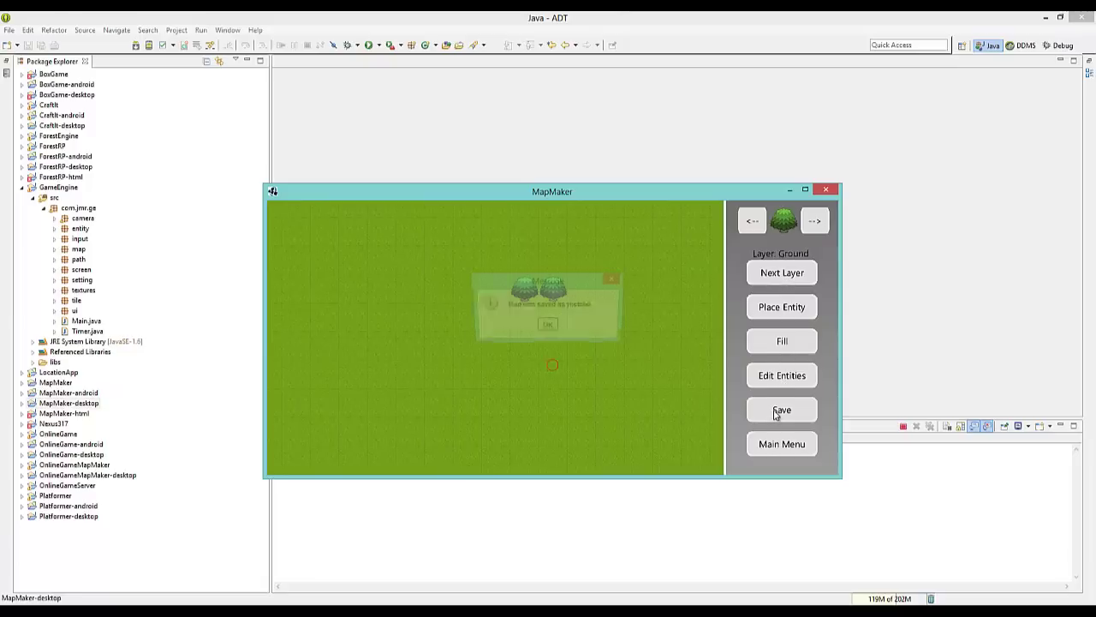
left_click(547, 326)
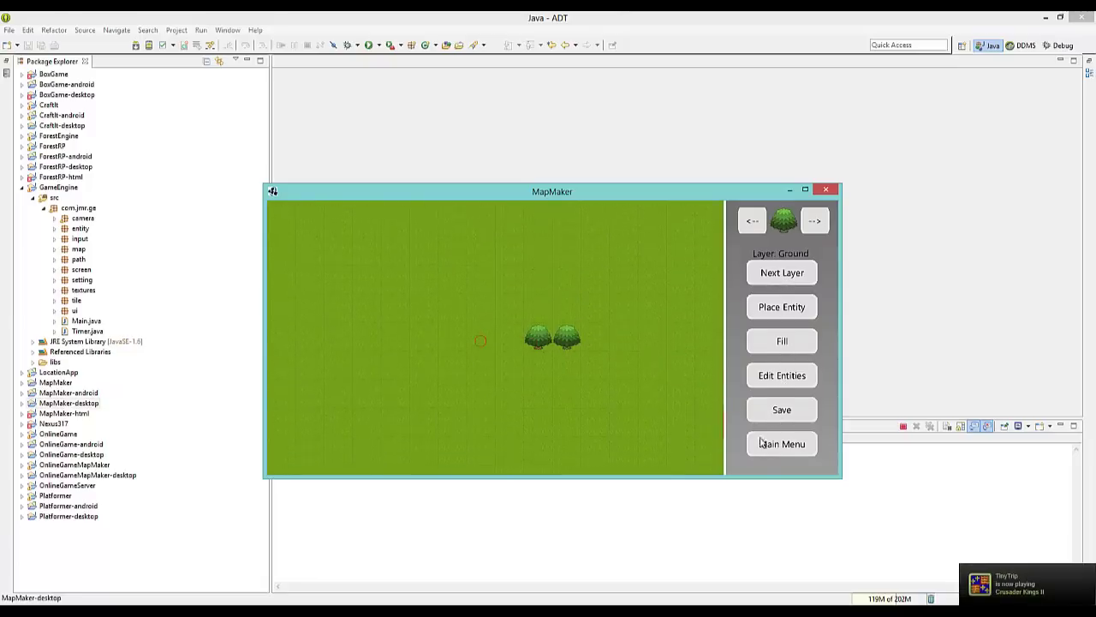
Return to the map maker's main menu and load the saved youtube map.
left_click(778, 443)
left_click(536, 347)
type("yout")
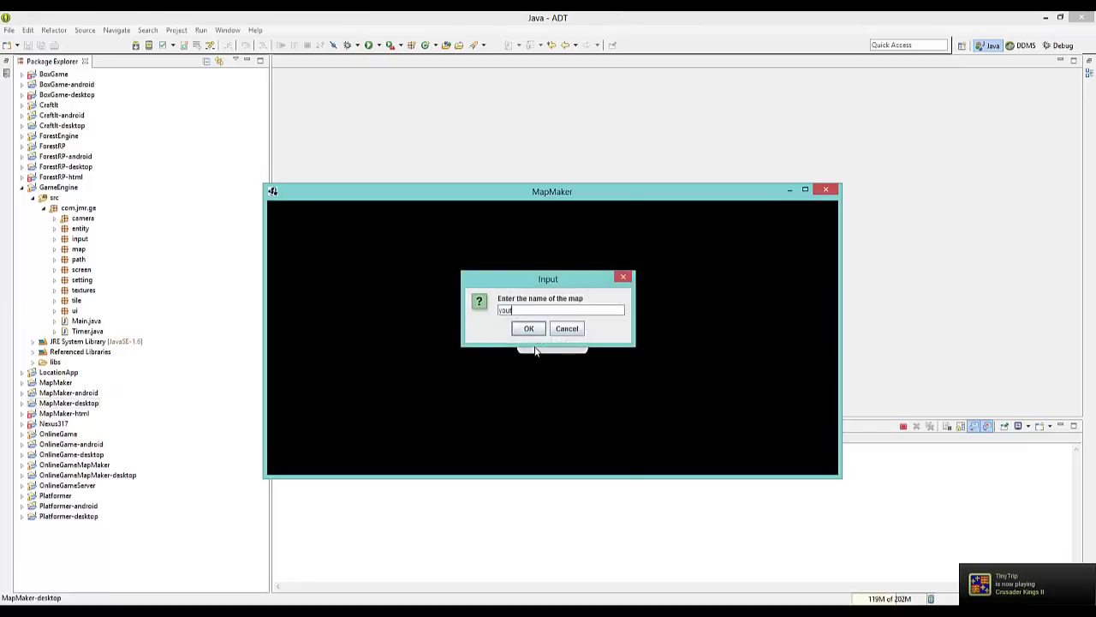
type("ube")
key("Return")
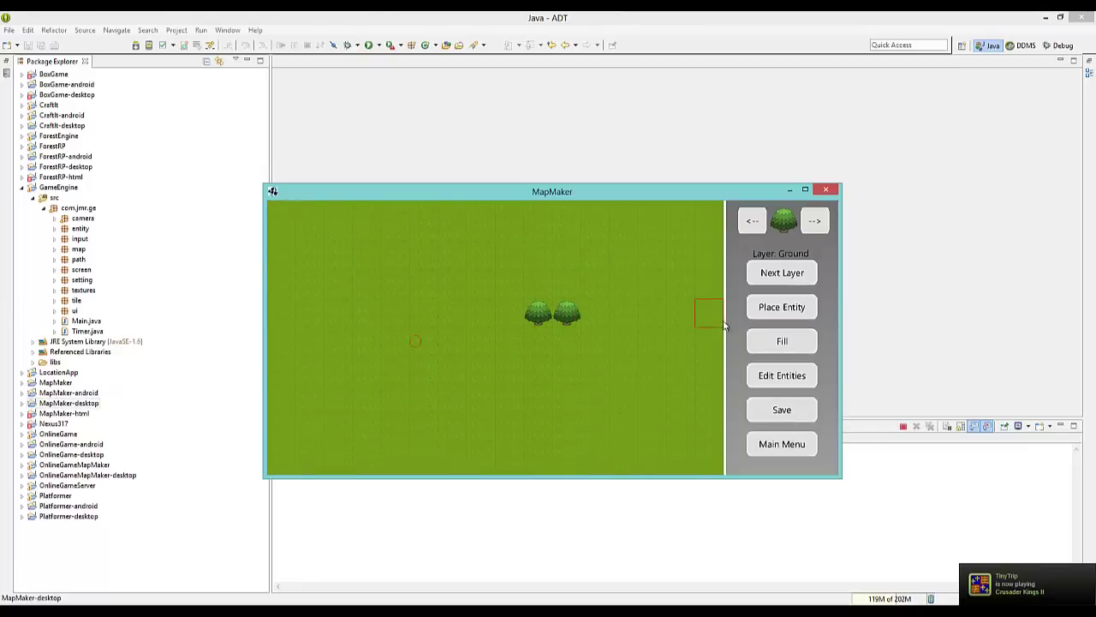
key("w")
key("s")
key("d")
key("a")
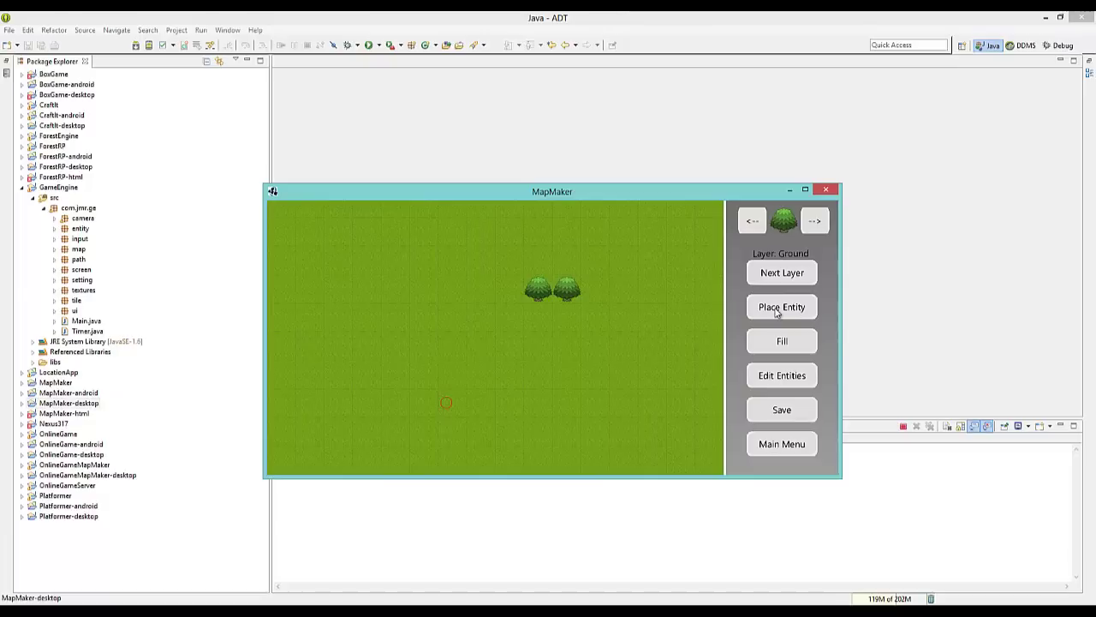
Switch to entity placement and add one entity on the grass to the left of the two trees.
left_click(777, 308)
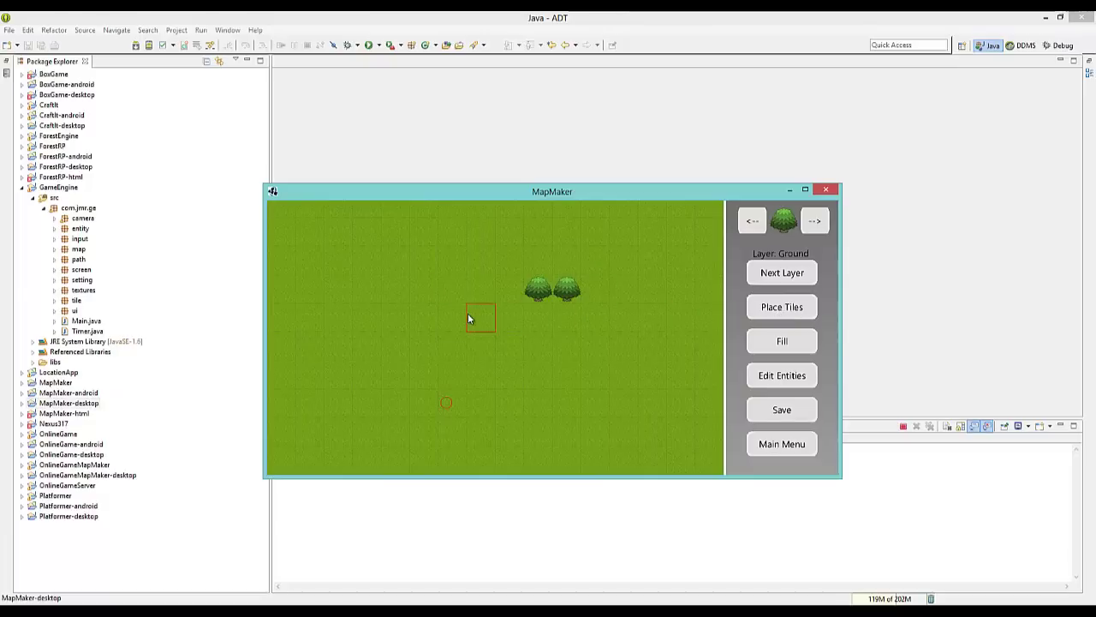
left_click(421, 325)
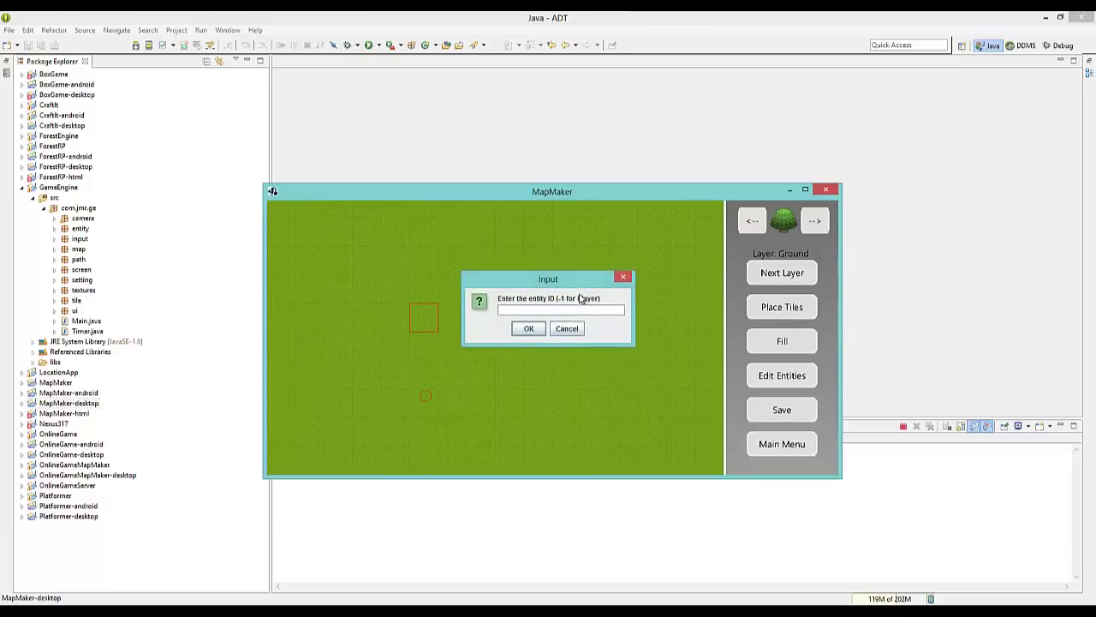
left_click_drag(572, 279, 590, 258)
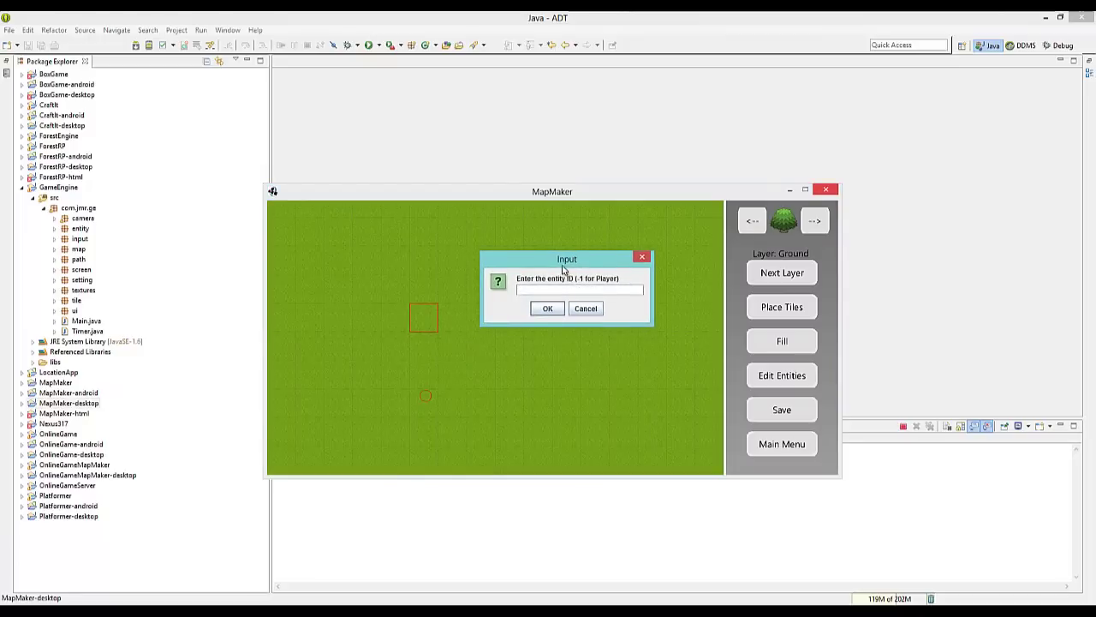
left_click_drag(563, 265, 562, 248)
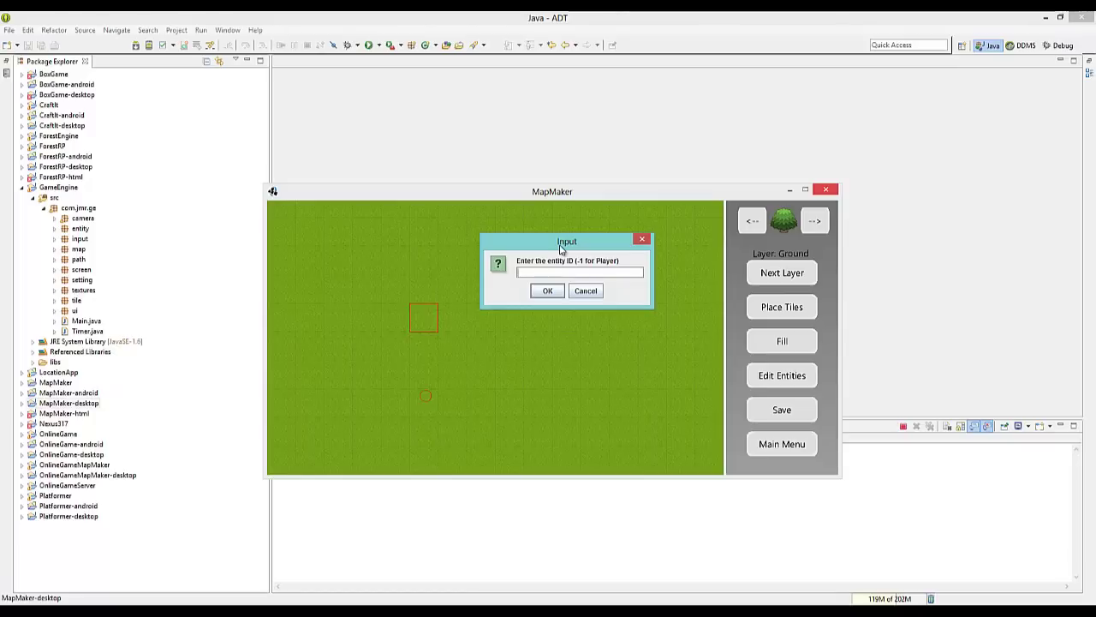
key("Return")
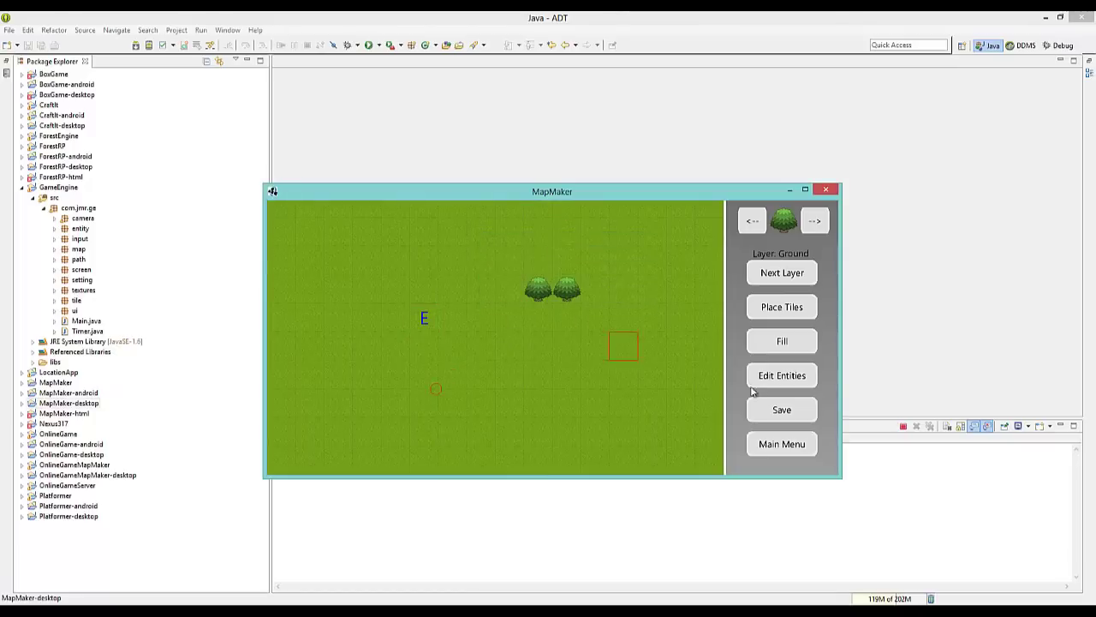
left_click(457, 286)
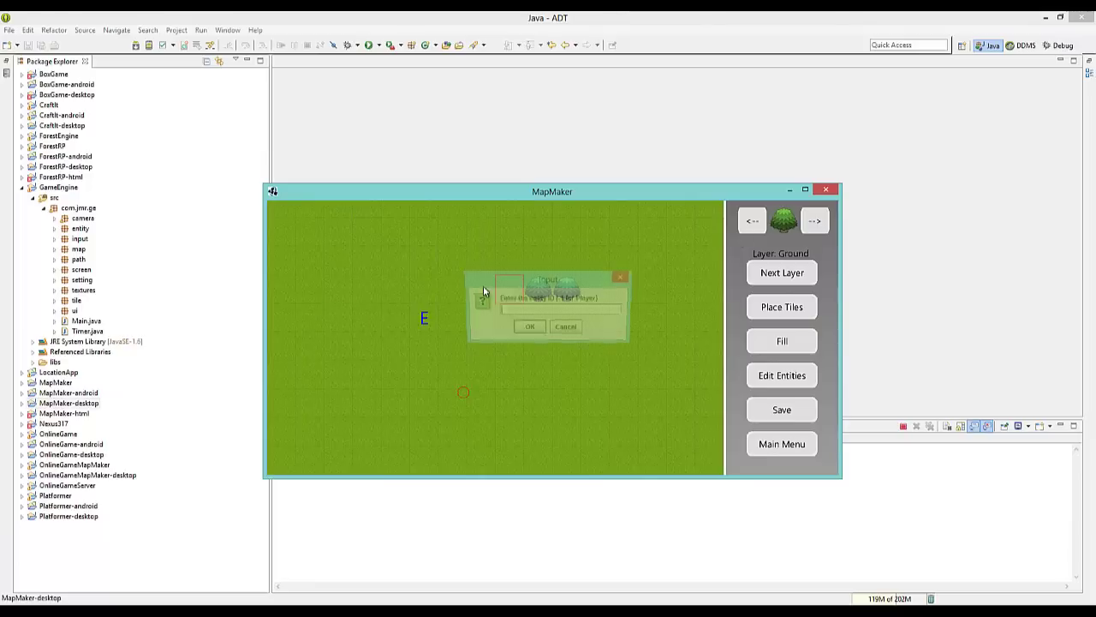
left_click(568, 325)
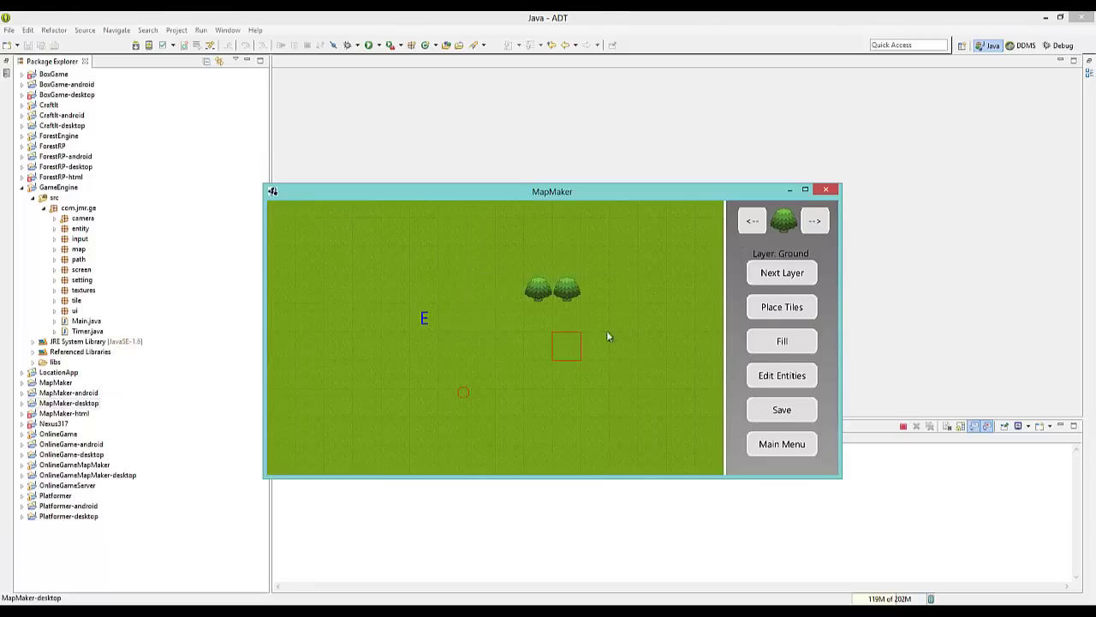
Switch to tile placement, try trees in three Ground cells beside the existing pair, and repaint those cells with grass.
left_click(775, 308)
left_click_drag(509, 290, 451, 289)
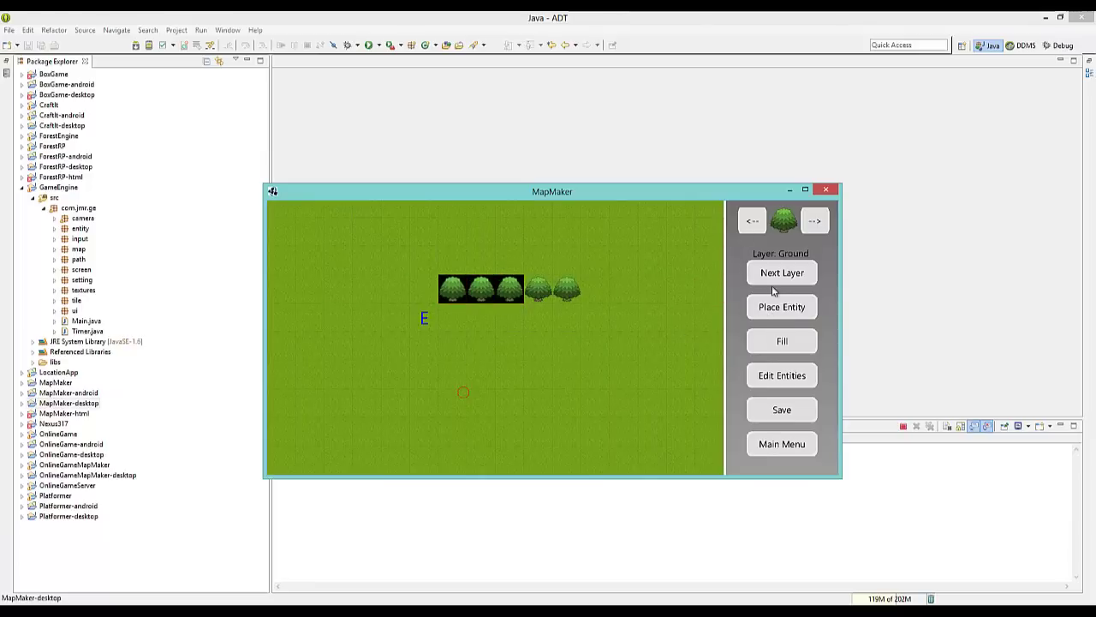
right_click_drag(510, 288, 453, 288)
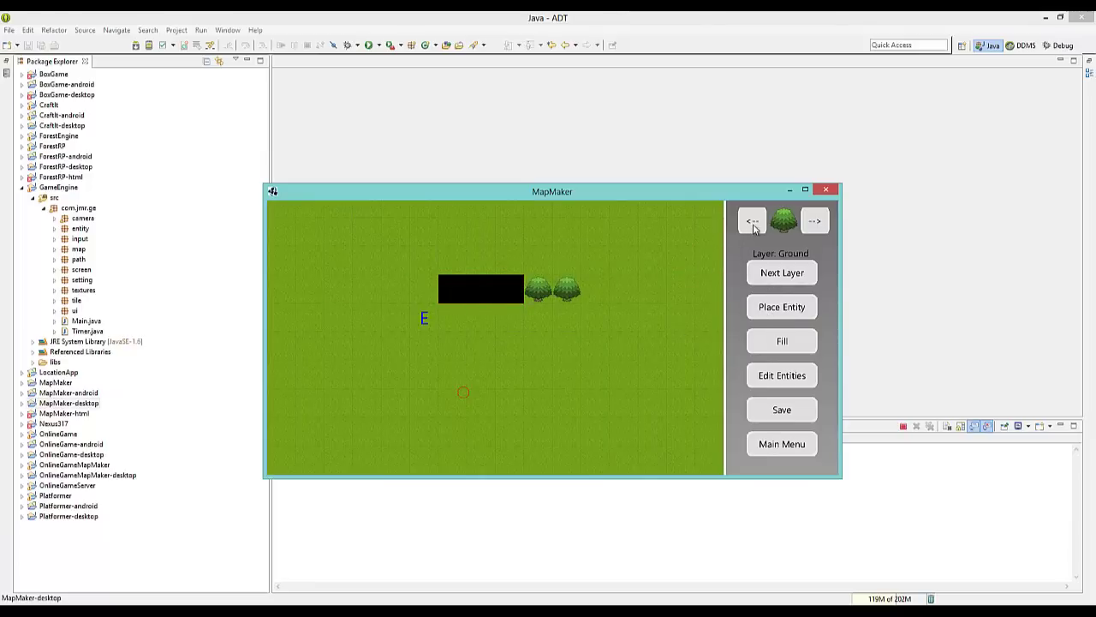
left_click(753, 221)
left_click_drag(510, 290, 452, 292)
On the Top layer, plant trees as a corridor around the entity, with an upper row, a closed left end and a lower row.
left_click(815, 221)
left_click(815, 222)
left_click(787, 278)
left_click(400, 292)
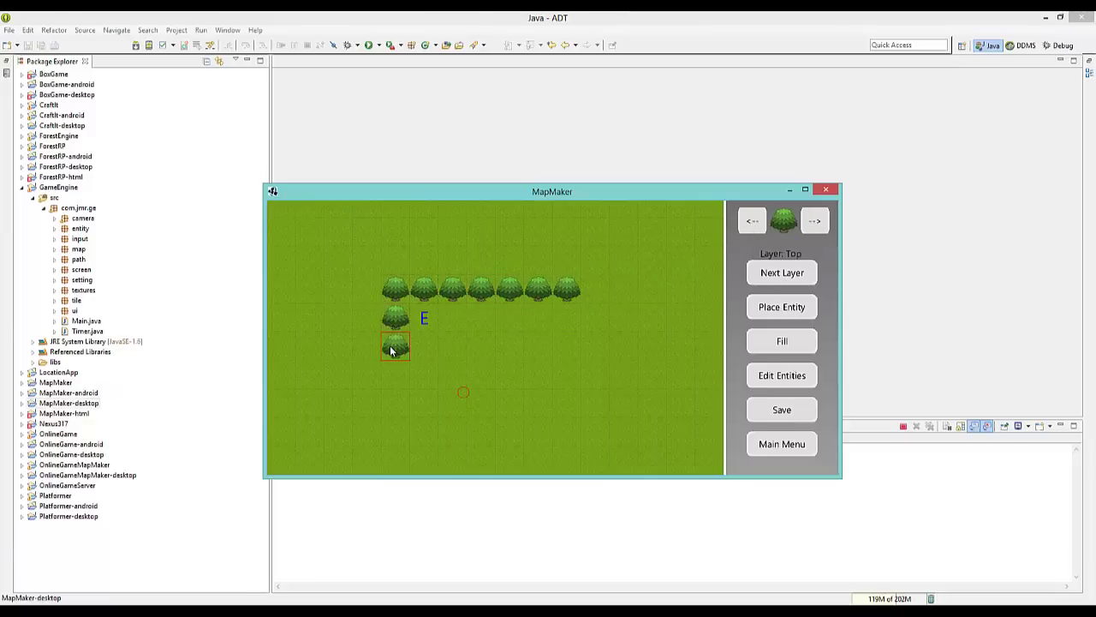
left_click_drag(391, 351, 540, 354)
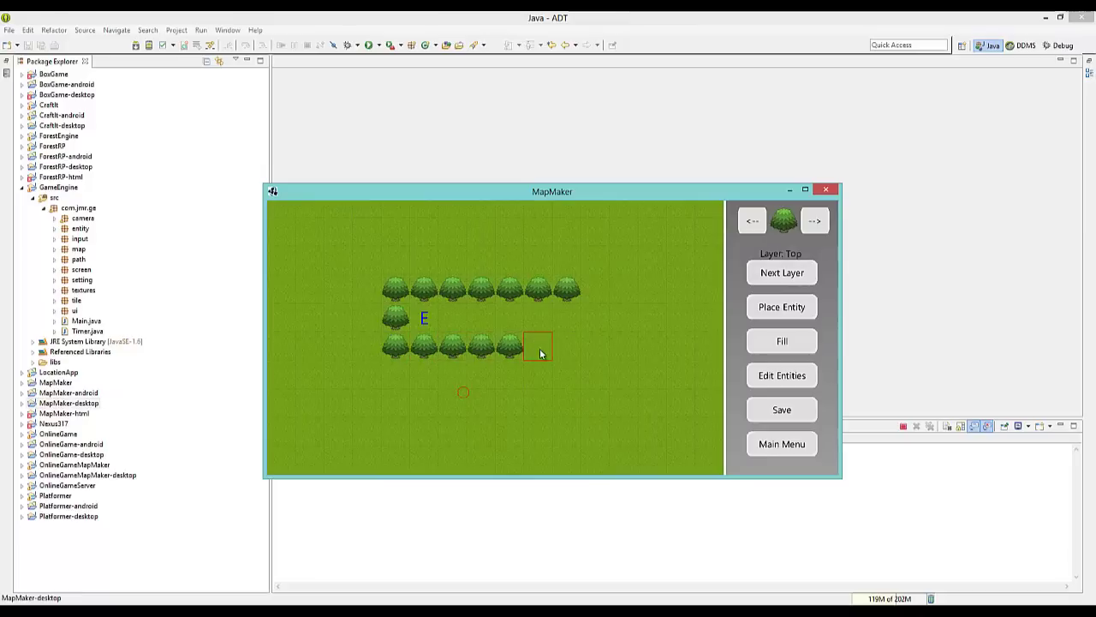
left_click(539, 373)
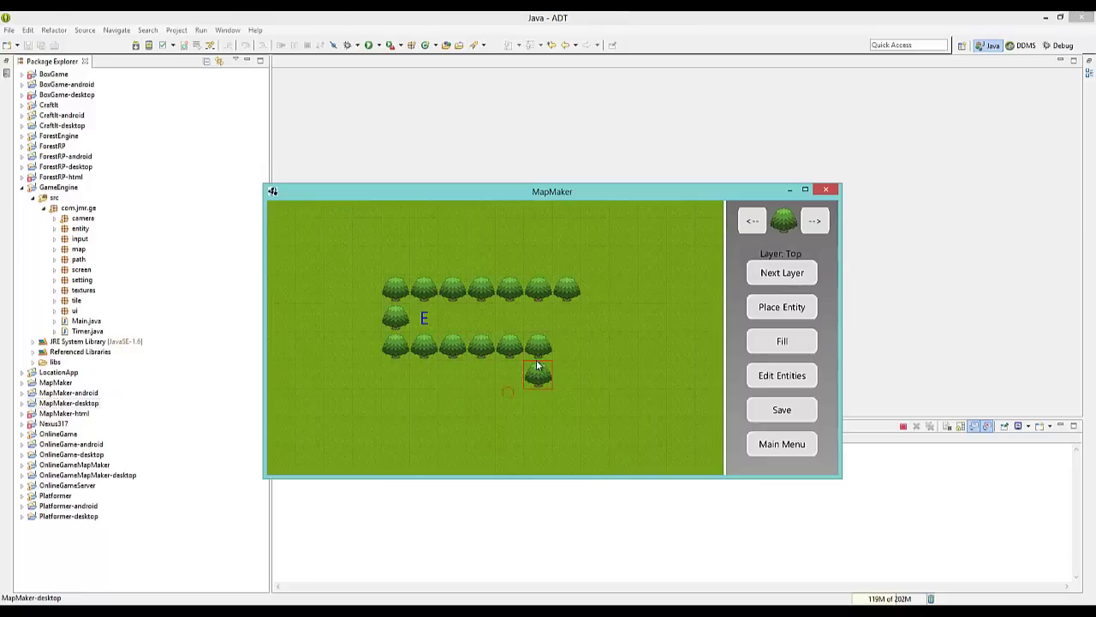
Plant trees along the bottom, right side and top of a chamber at the corridor's right end.
key("d")
key("d")
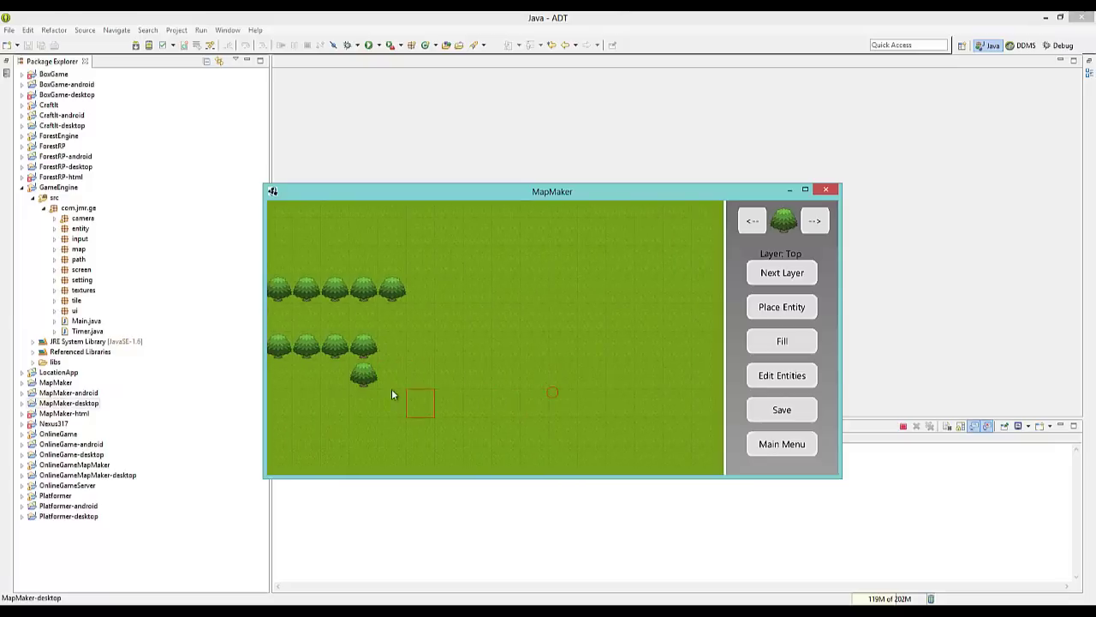
mouse_move(386, 406)
left_mouse_down()
mouse_move(540, 404)
mouse_move(536, 289)
mouse_move(509, 268)
mouse_move(582, 264)
left_mouse_up()
key("a")
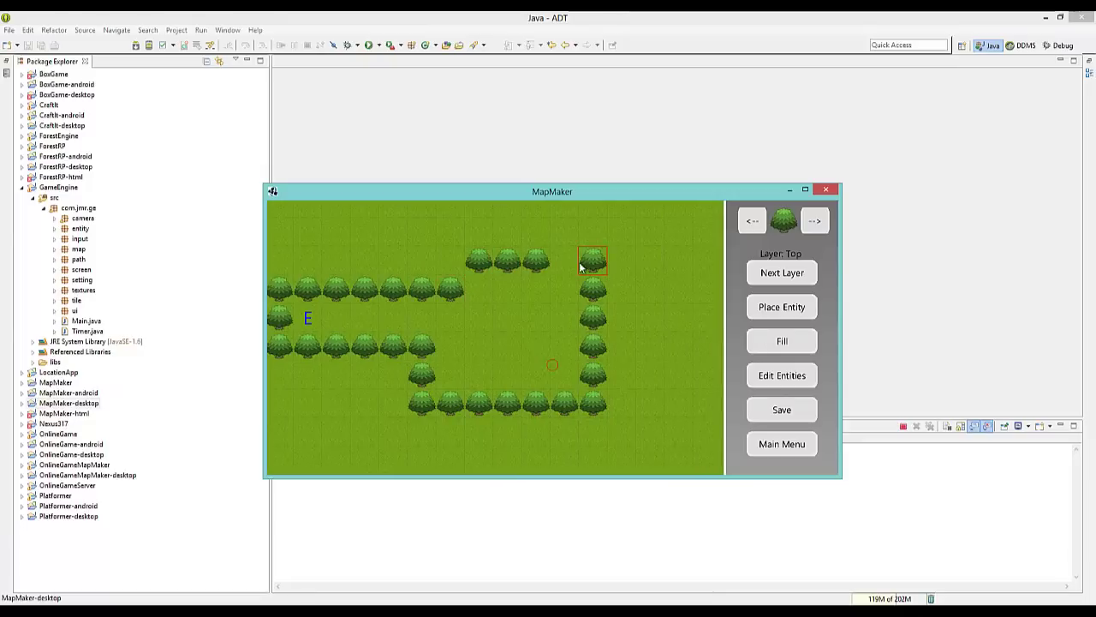
left_click(453, 258)
key("d")
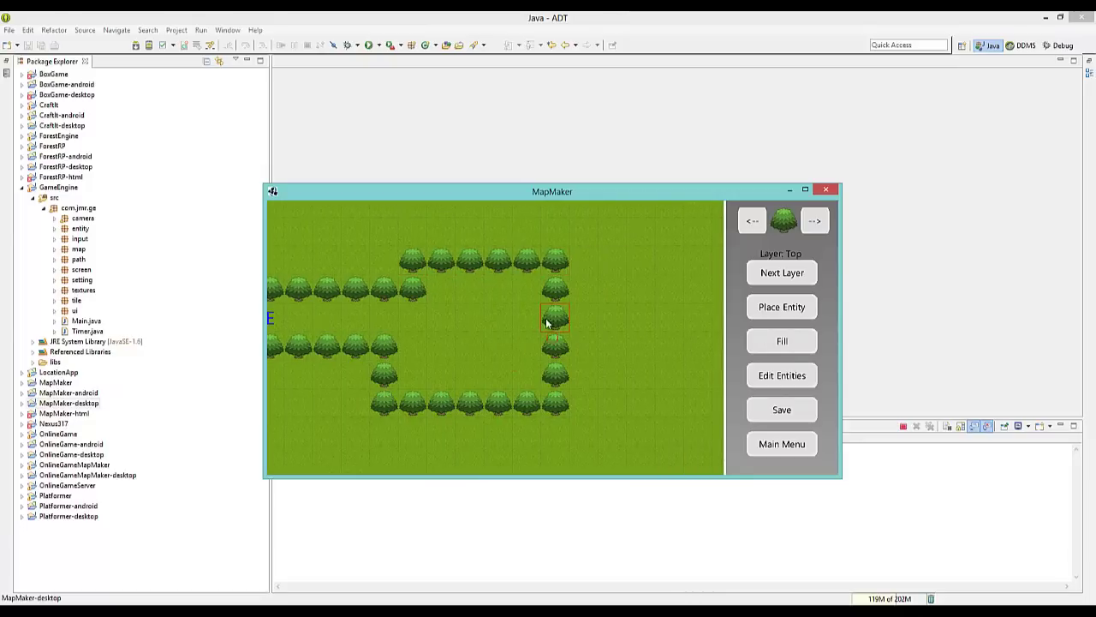
Erase trees in the middle of the chamber's top row to open a gap.
key("w")
key("a")
right_click_drag(513, 309, 494, 298)
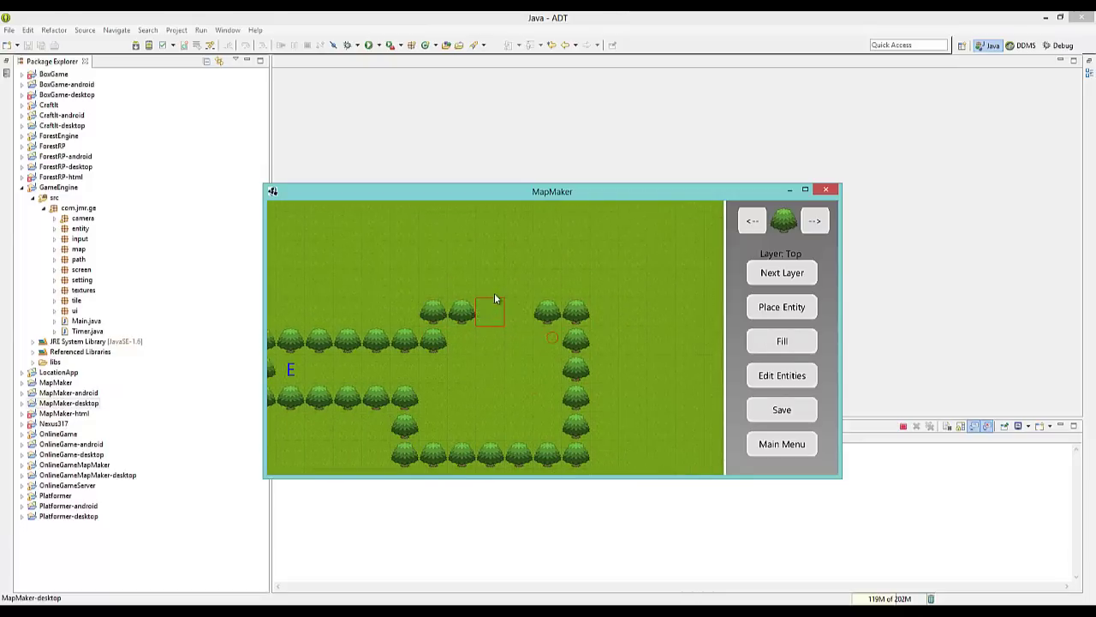
right_click(492, 282)
Plant a column of trees upward on each side of the gap and join them with a top row.
mouse_move(465, 283)
left_mouse_down()
mouse_move(460, 260)
mouse_move(494, 270)
mouse_move(467, 307)
left_mouse_up()
key("w")
key("d")
key("s")
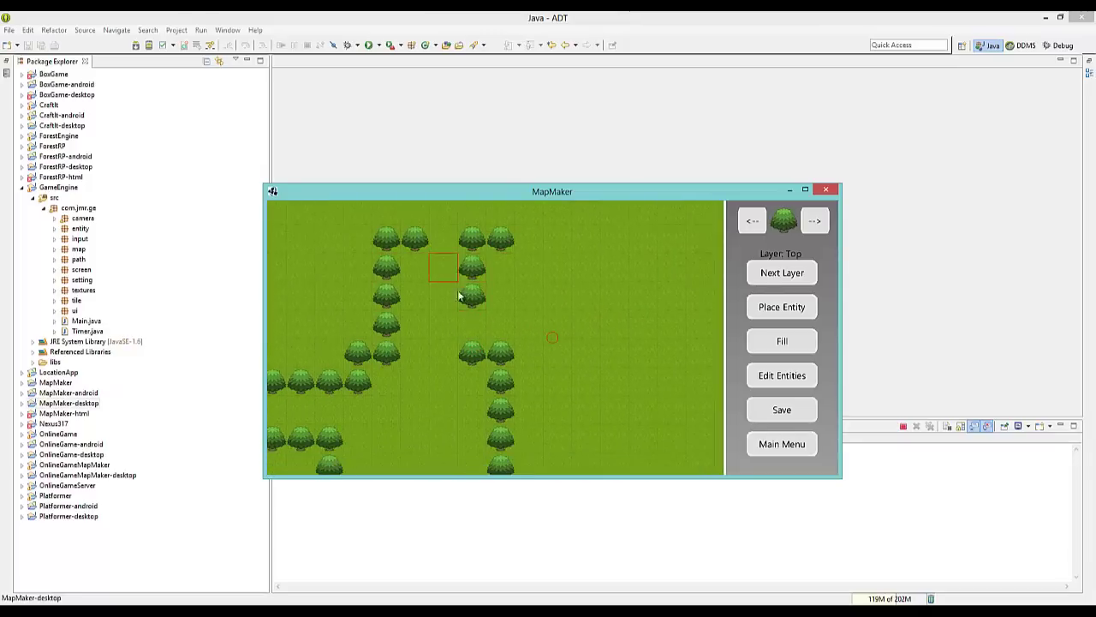
left_click(470, 320)
left_click(447, 245)
right_click(506, 243)
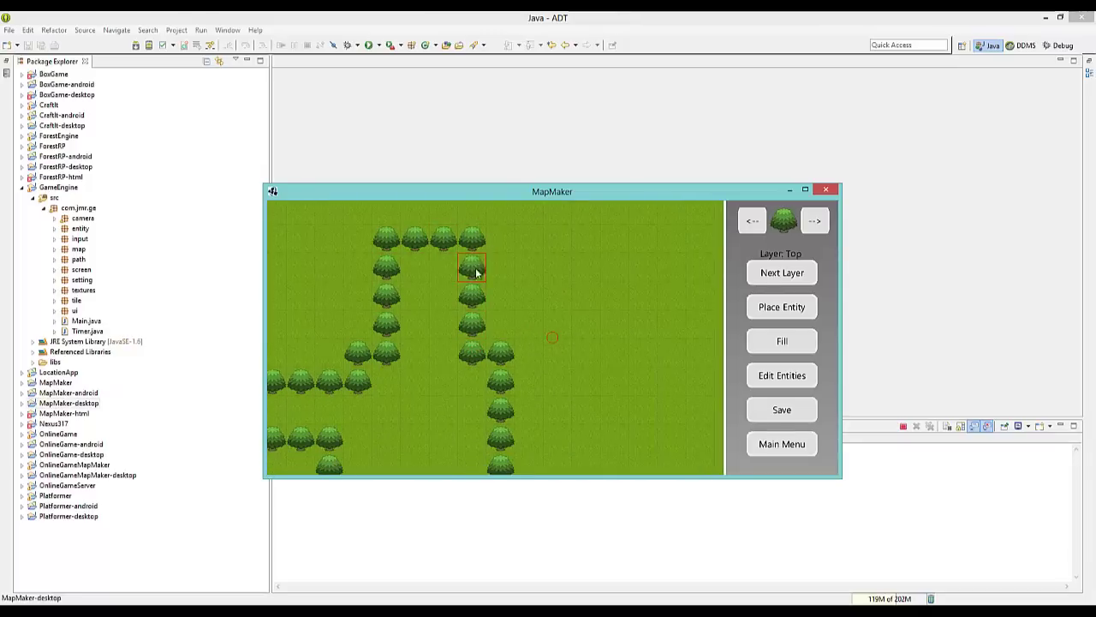
Open the upper passage's right wall, extend its top row of trees to the right and turn it downward.
right_click(477, 272)
key("d")
left_click_drag(491, 247, 477, 247)
key("a")
left_click(441, 246)
key("d")
left_click(482, 246)
key("s")
key("w")
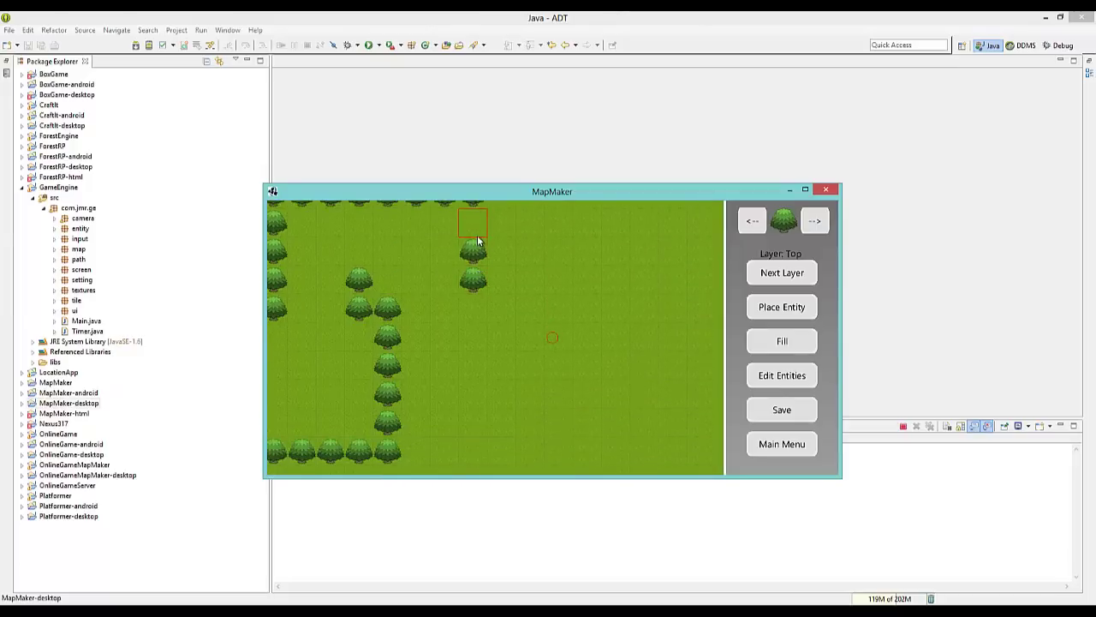
left_click(478, 235)
Plant the lower row of trees that closes the upper passage's right arm and erase the stray tree beneath it.
key("s")
left_click(453, 271)
key("a")
left_click(456, 253)
left_click(440, 251)
key("d")
left_click(469, 254)
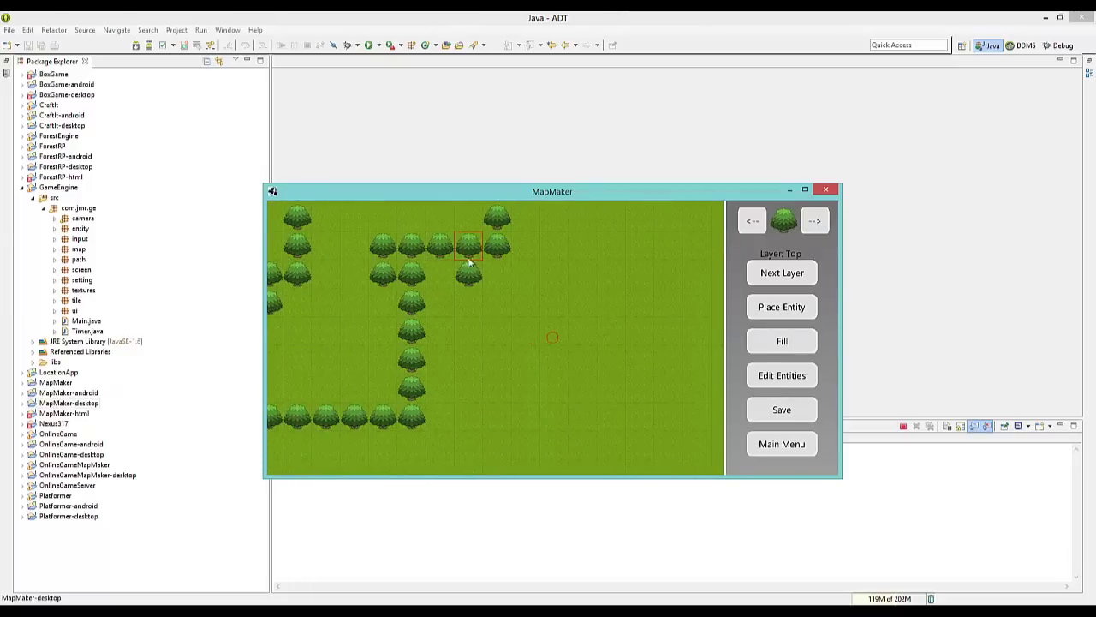
right_click(469, 266)
key("a")
key("w")
key("s")
key("d")
key("w")
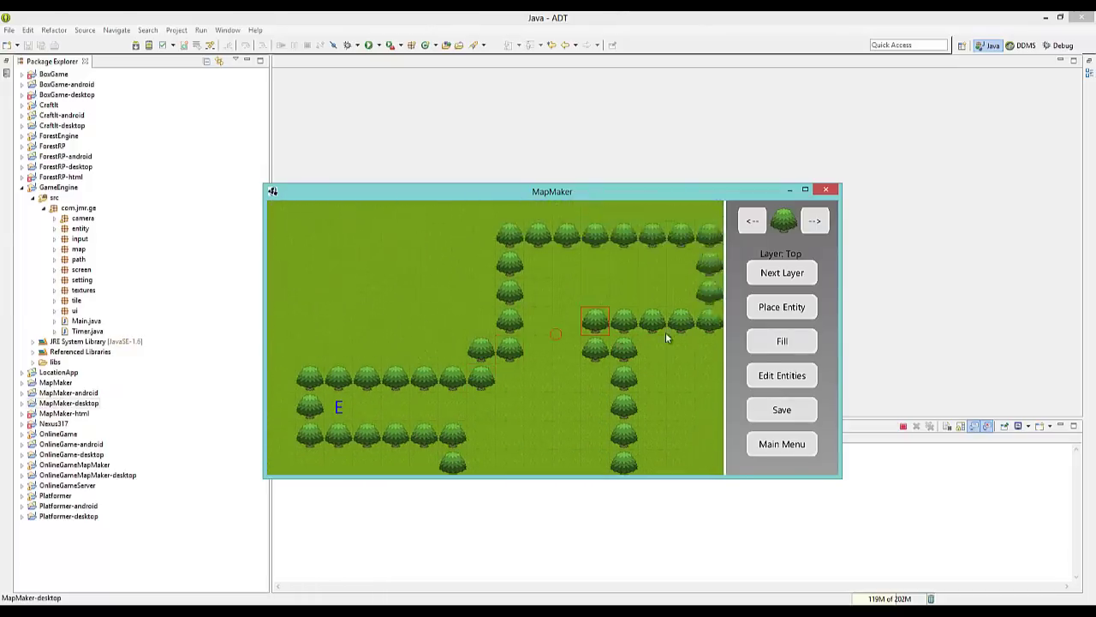
key("s")
Switch to entity placement and add the player with entity ID -1 at the right end of the upper passage.
left_click(788, 314)
key("d")
key("w")
key("d")
left_click(782, 306)
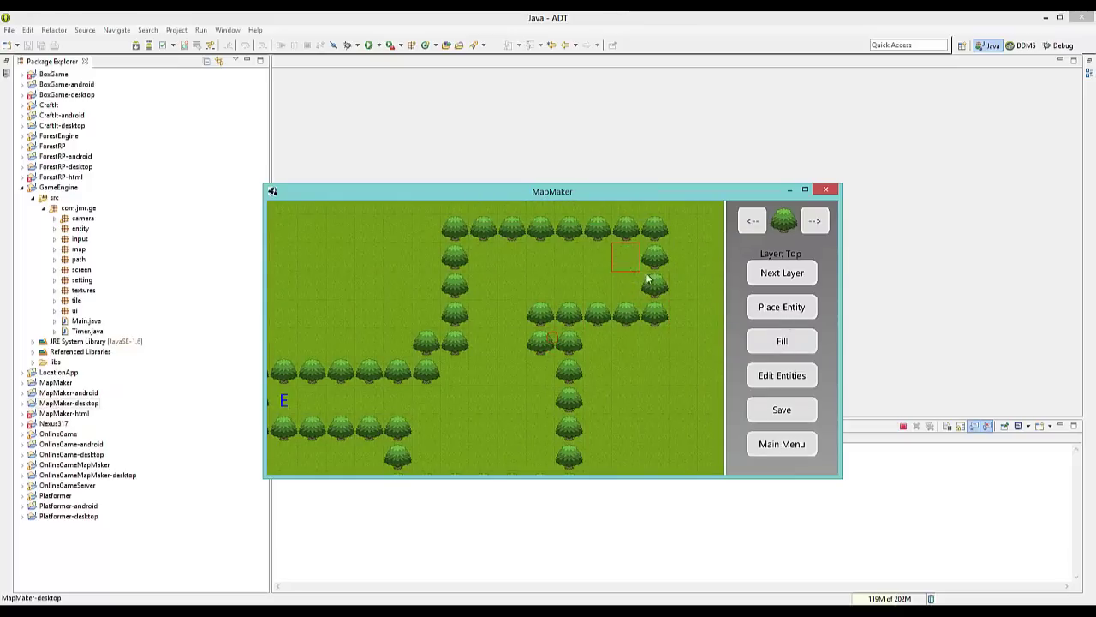
left_click(773, 300)
left_click(631, 269)
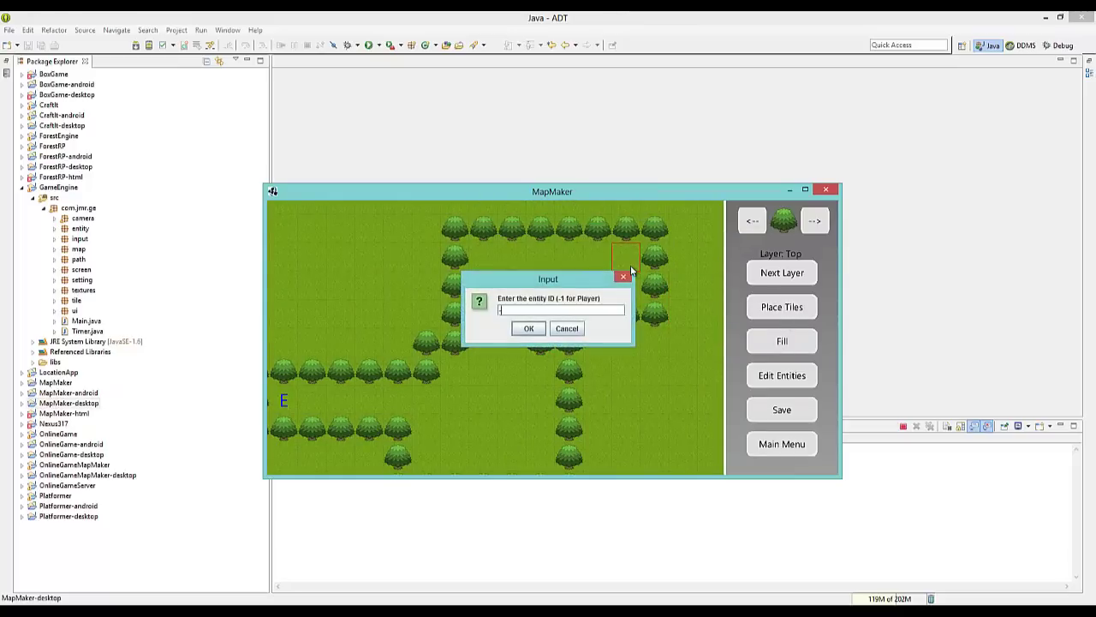
type("-1")
key("Return")
Look over the tree-walled area between the entity and the player.
key("a")
key("s")
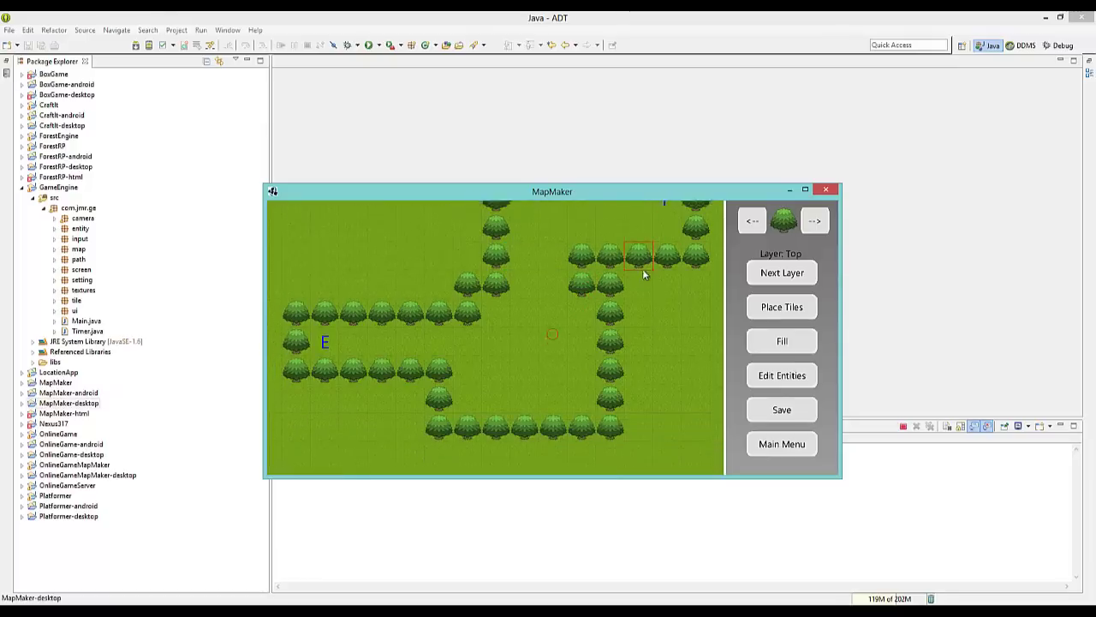
key("w")
key("a")
key("w")
key("s")
key("d")
key("w")
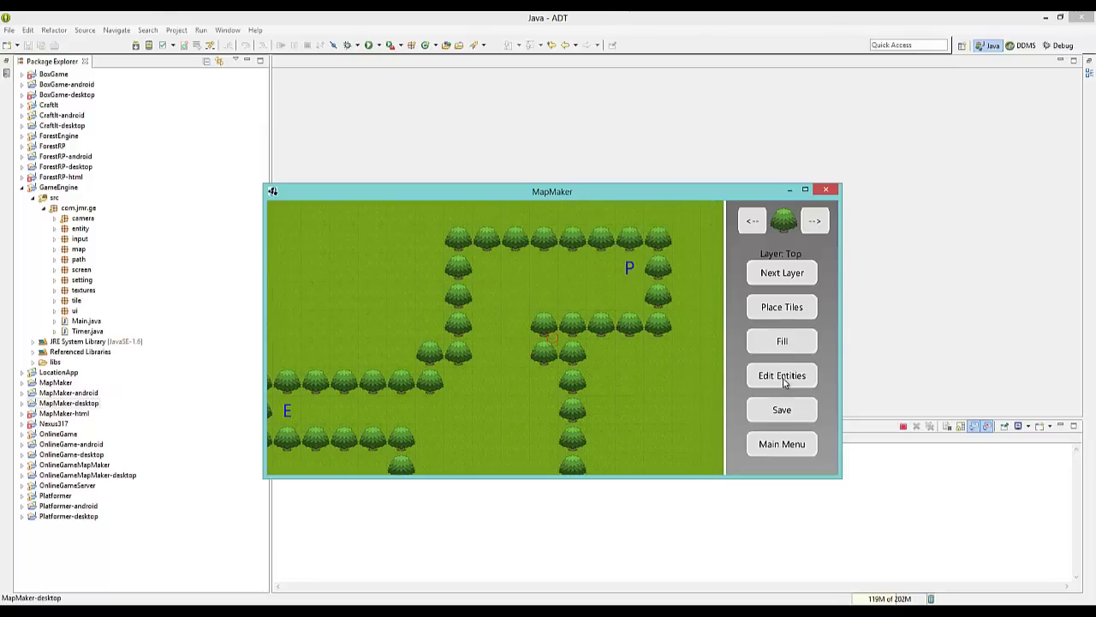
Open entity editing and select the entity E at the left end of the corridor.
left_click(785, 377)
key("s")
key("a")
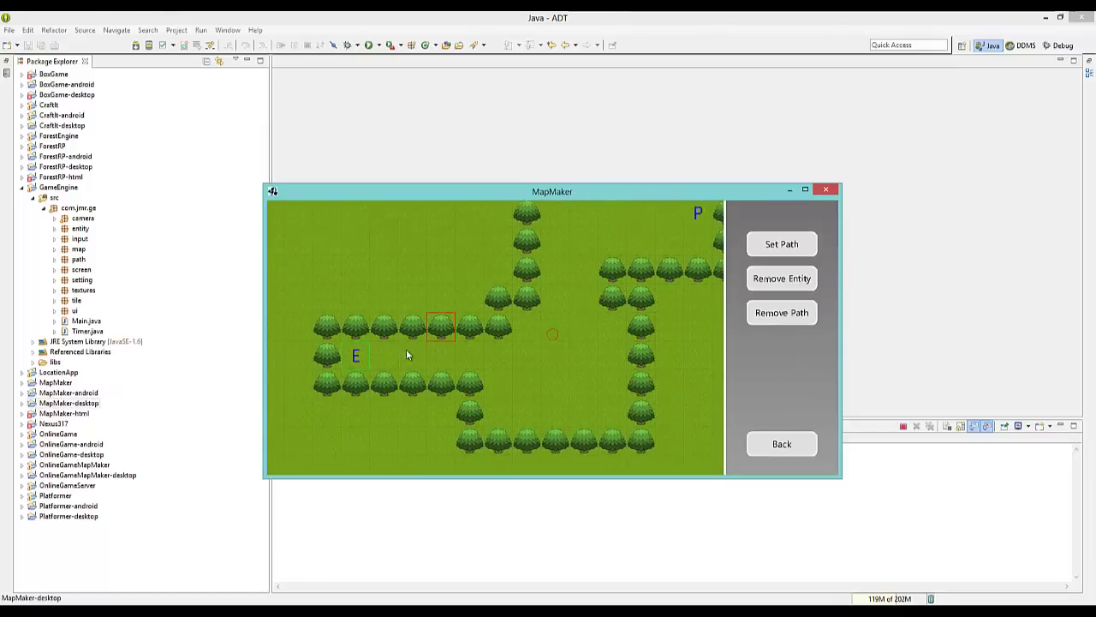
key("w")
key("d")
left_click(324, 389)
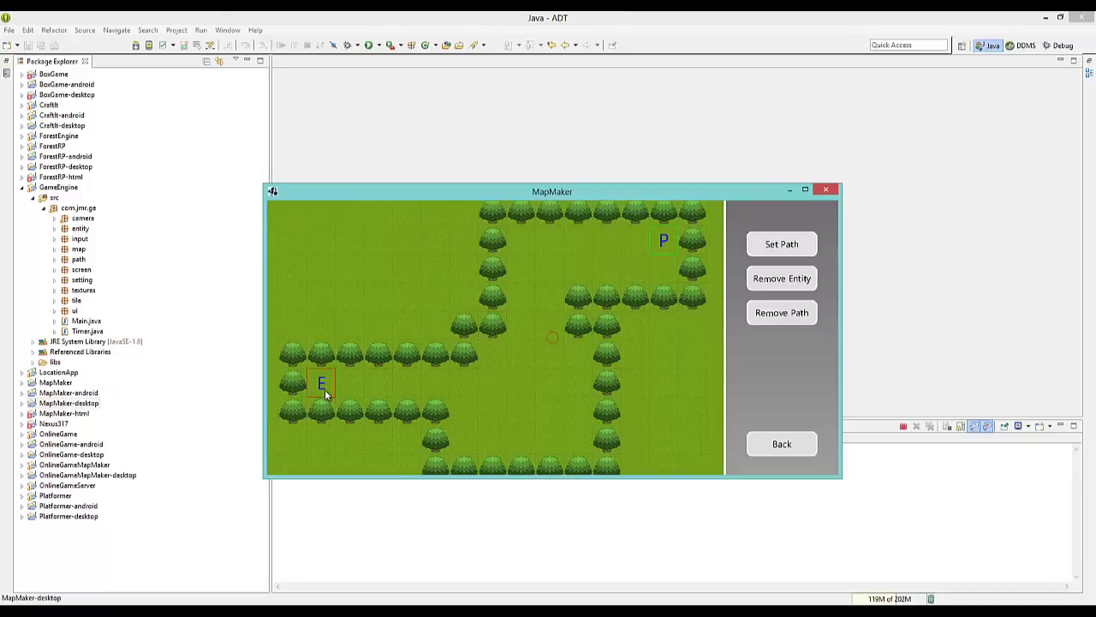
key("a")
key("Down")
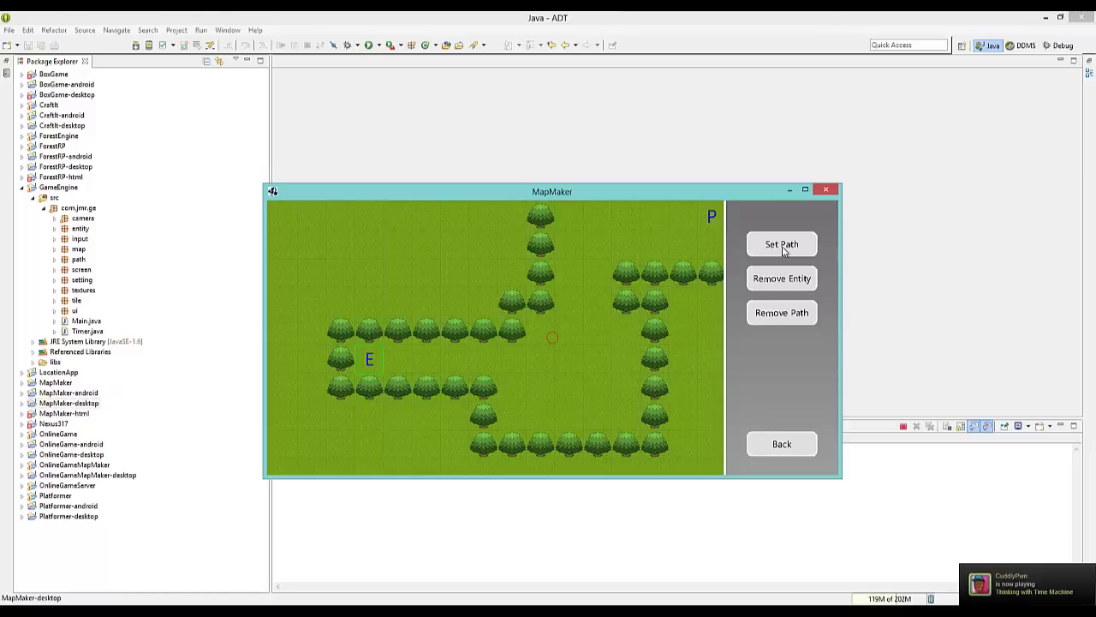
Set a path for entity E to the bottom-right corner of the chamber.
left_click(782, 245)
left_click(546, 327)
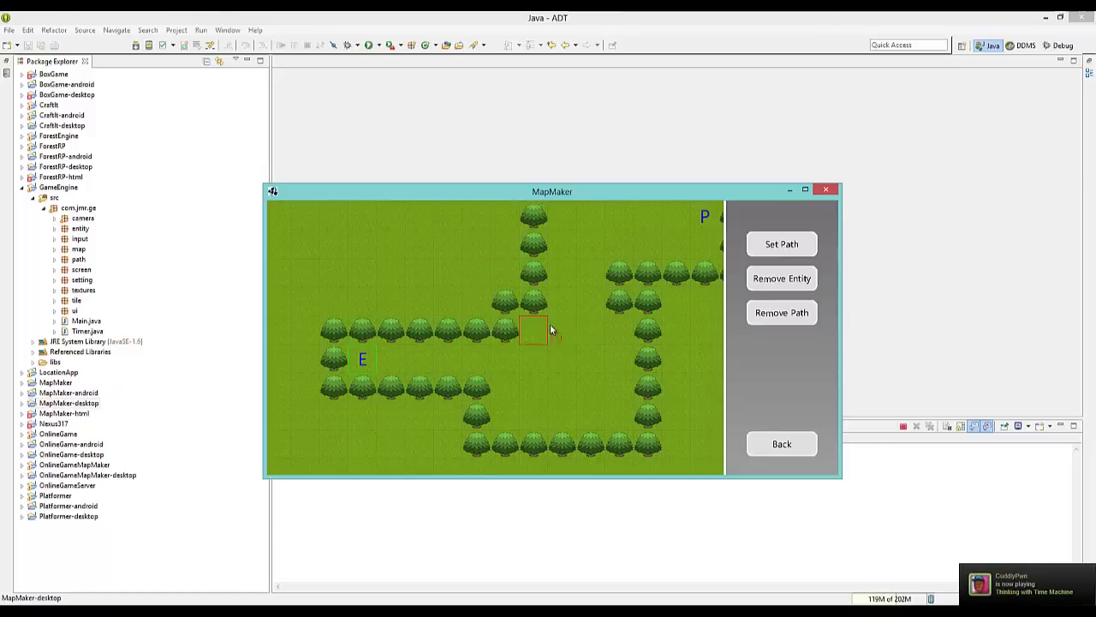
key("Right")
key("Up")
key("Right")
key("Right")
key("Down")
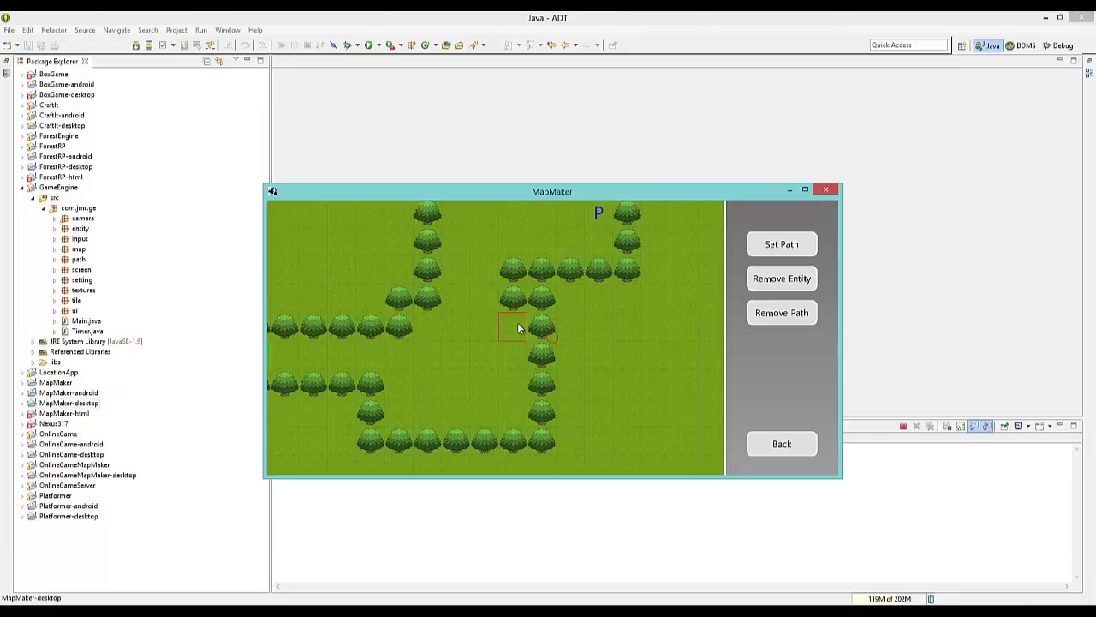
key("Left")
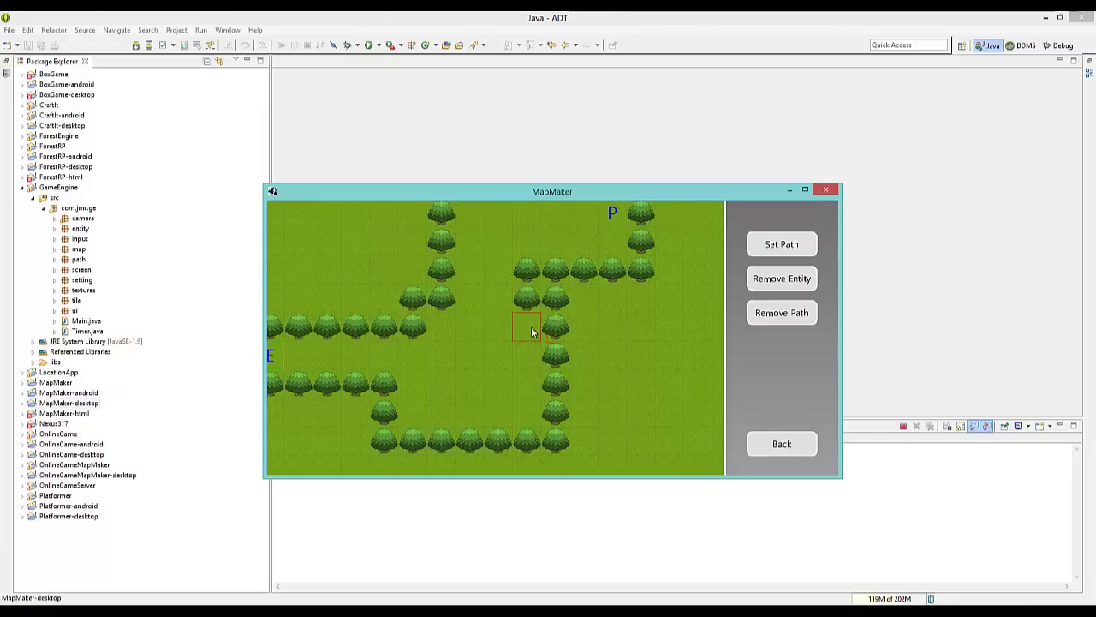
key("Left")
key("Up")
key("Down")
key("Left")
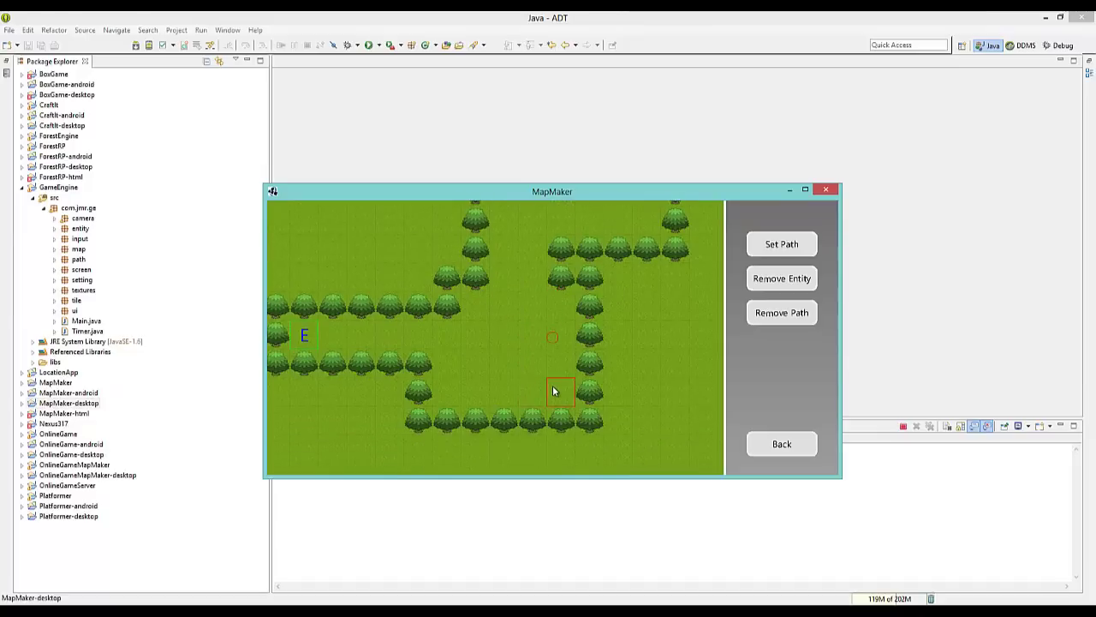
left_click(552, 385)
key("Up")
key("Left")
key("Down")
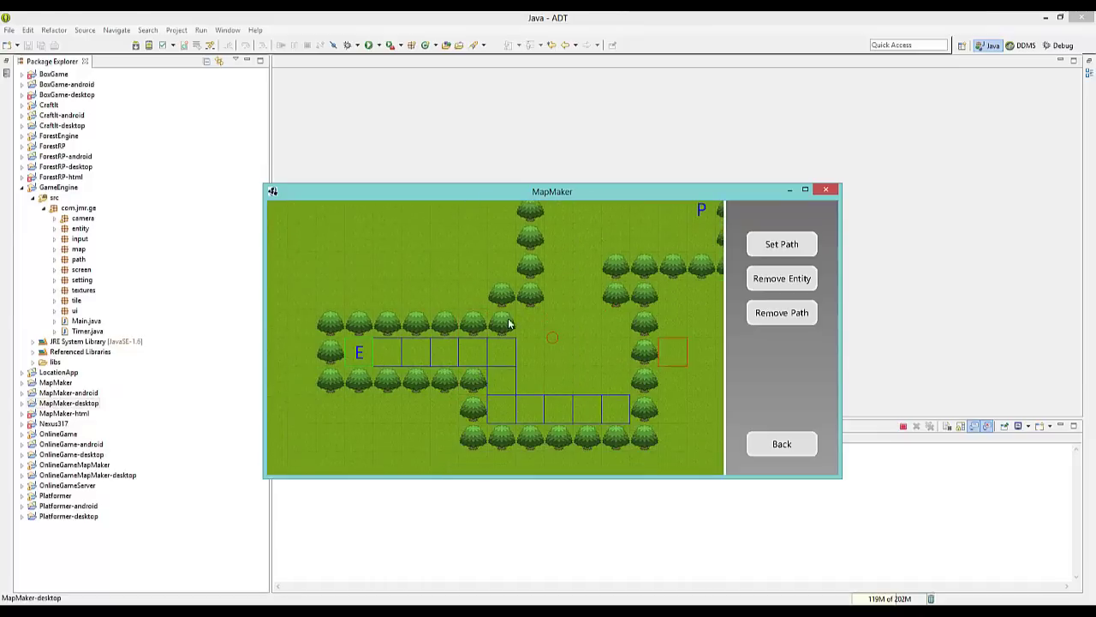
Set a new path for entity E to the cell directly below the player.
key("Up")
key("Right")
key("Down")
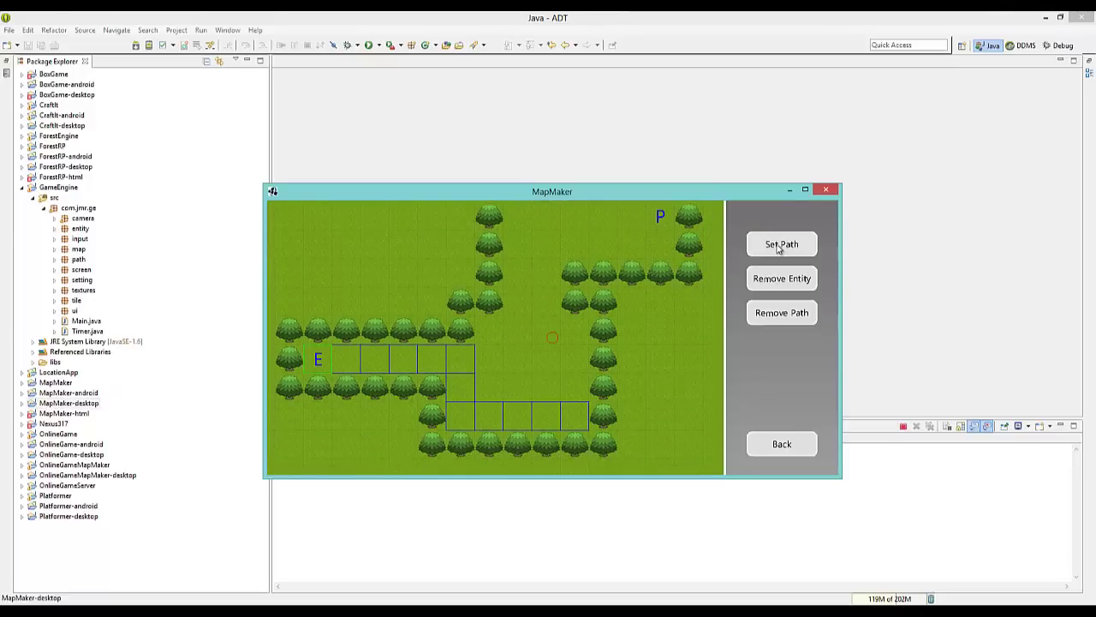
left_click(779, 244)
left_click(548, 326)
key("Up")
key("Right")
left_click(635, 286)
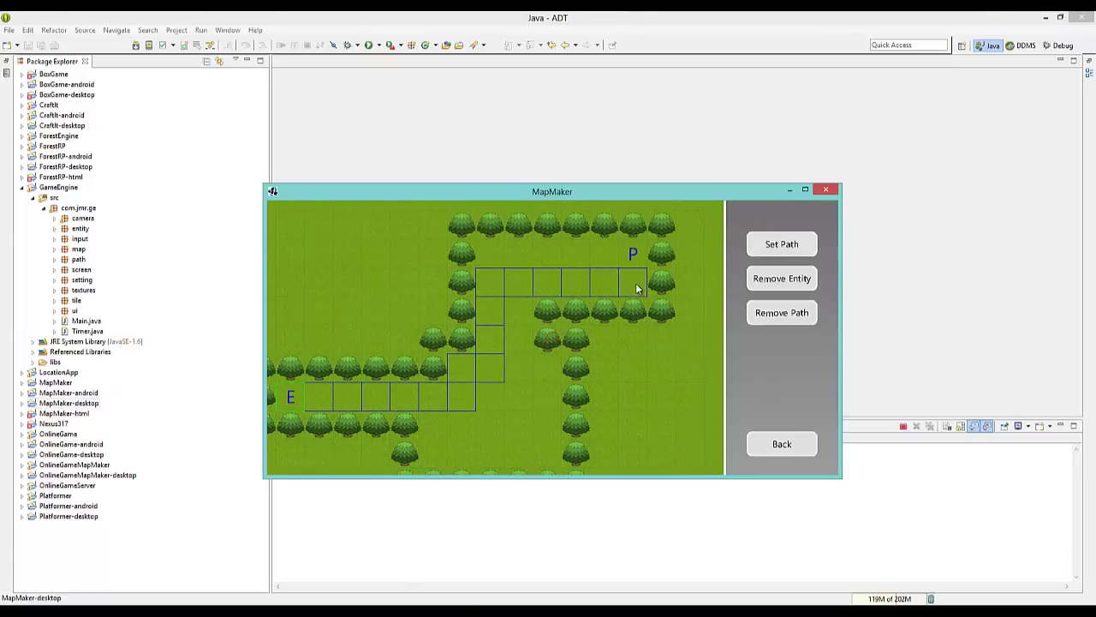
Examine the path drawn between entity E and the player along its whole length.
key("Down")
key("Left")
key("Up")
key("Right")
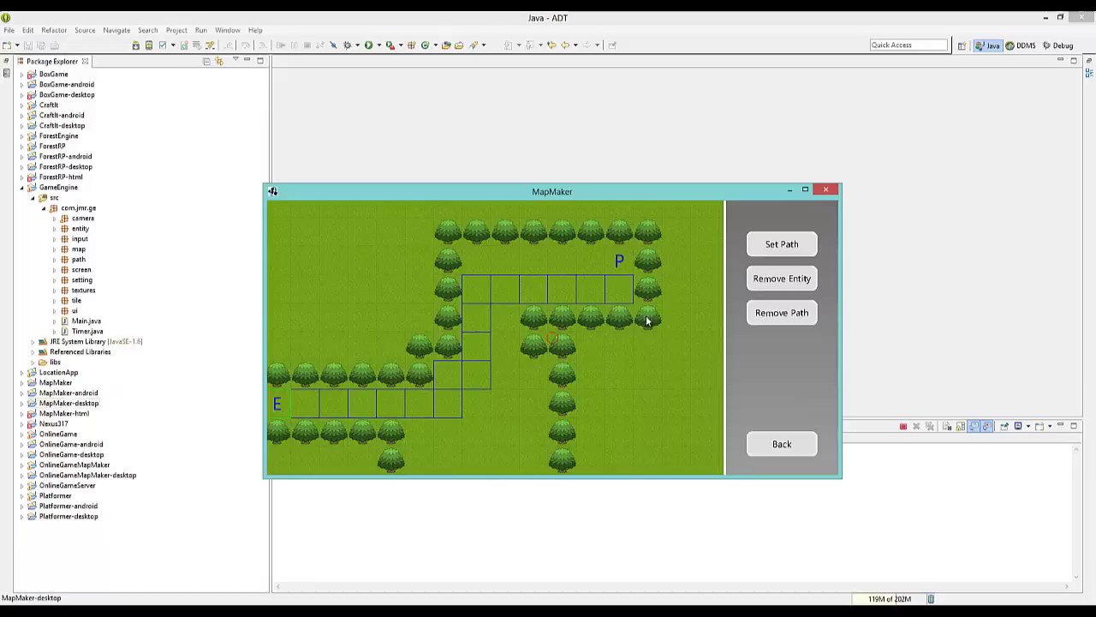
key("Down")
key("Down")
key("Left")
key("Left")
key("Left")
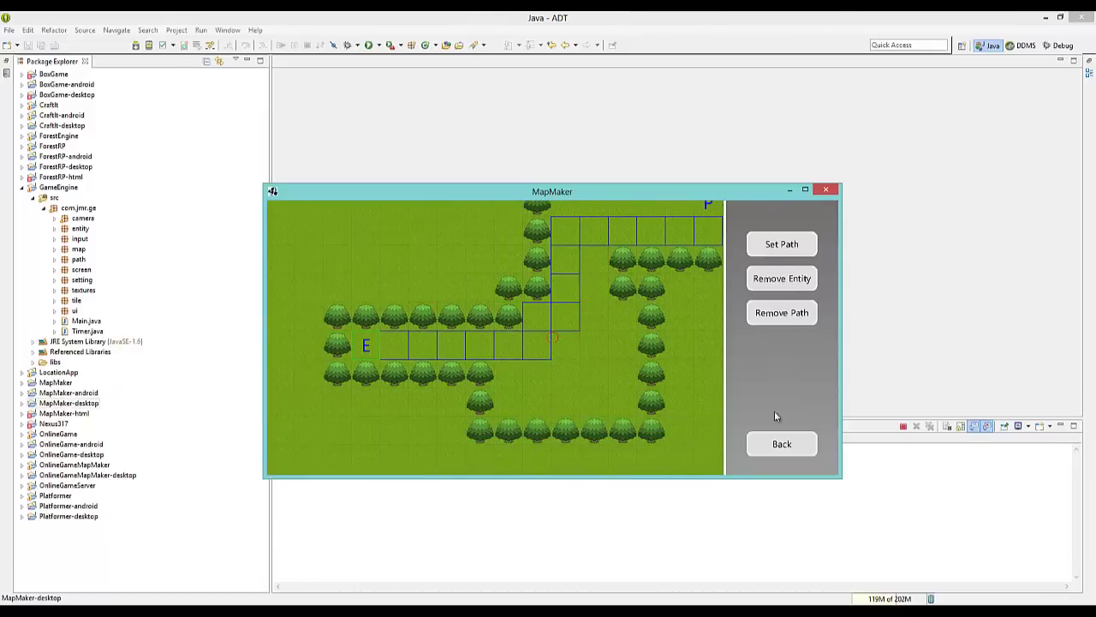
Leave entity editing, then erase several trees from the corridor's upper row and replant them.
left_click(774, 442)
key("Up")
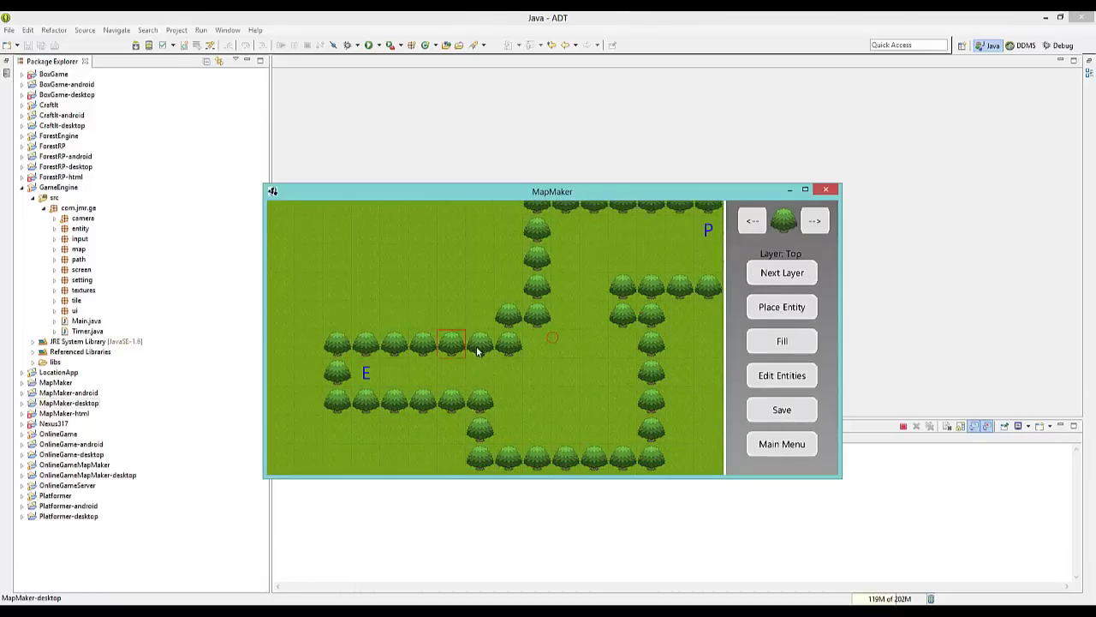
key("Left")
key("Left")
right_click(536, 348)
right_click(482, 348)
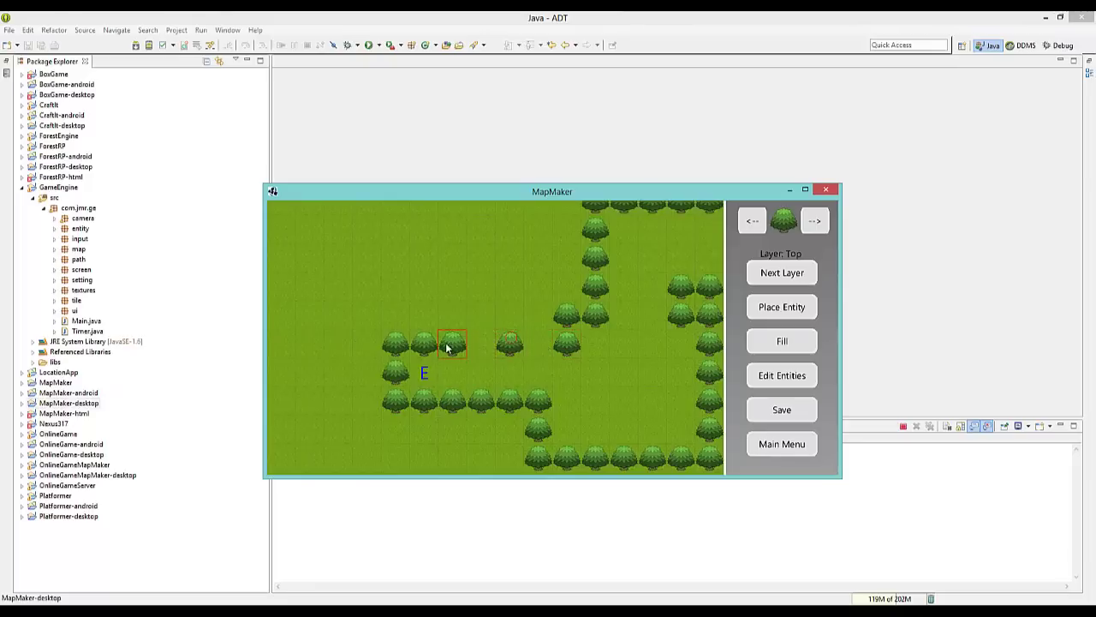
left_click(510, 344)
left_click(481, 344)
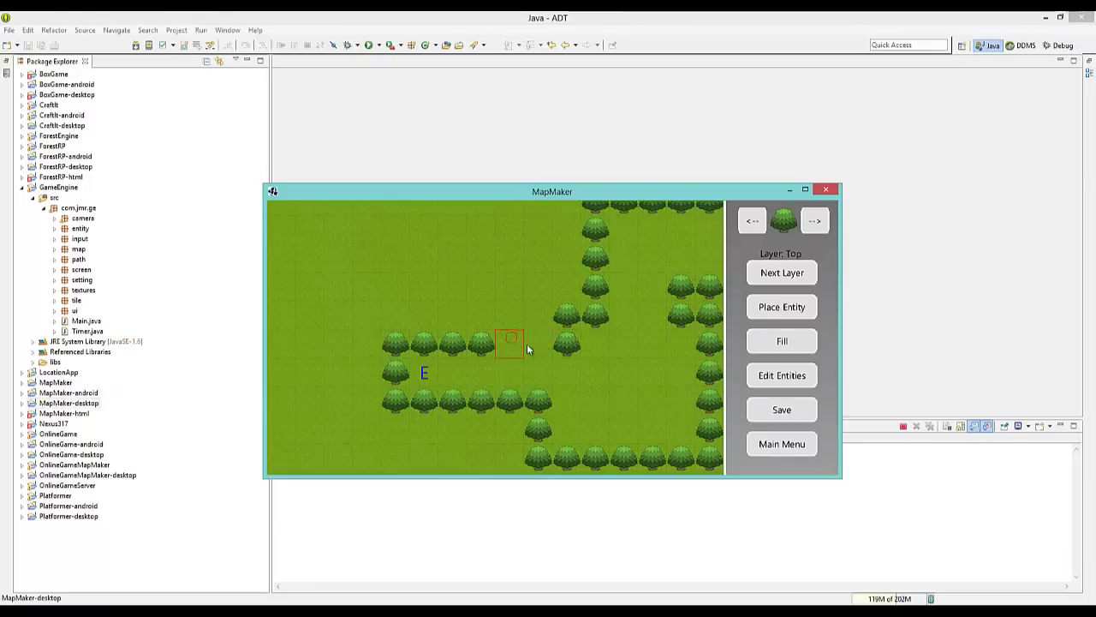
left_click(526, 343)
left_click(540, 347)
Extend the corridor's upper row of trees to the right, ending one column past the vertical wall above it.
key("Right")
key("Right")
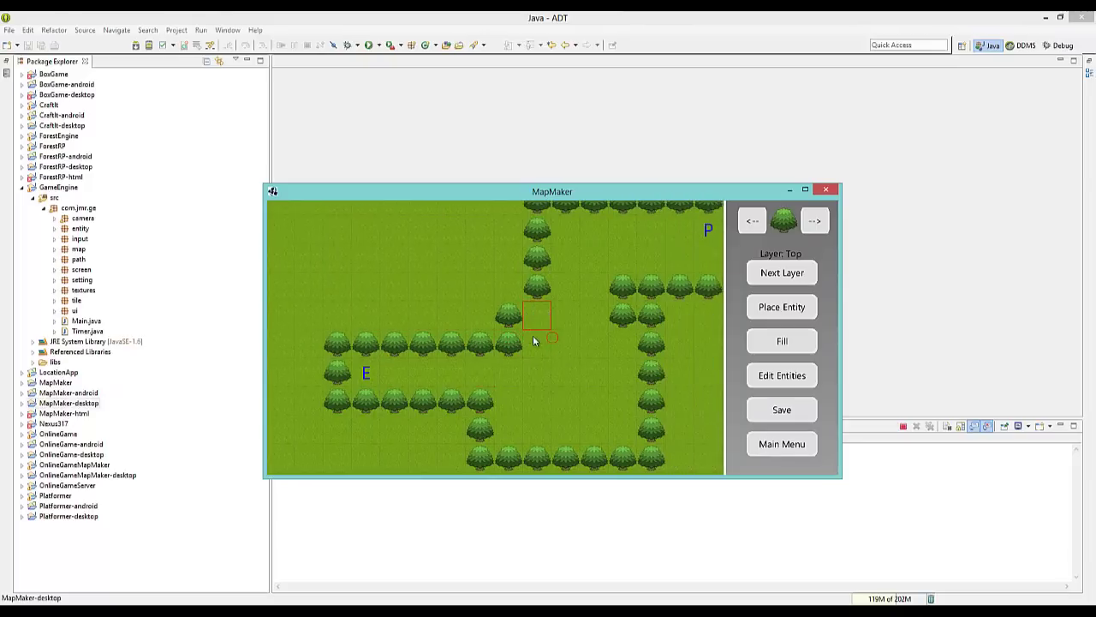
key("Right")
left_click(508, 344)
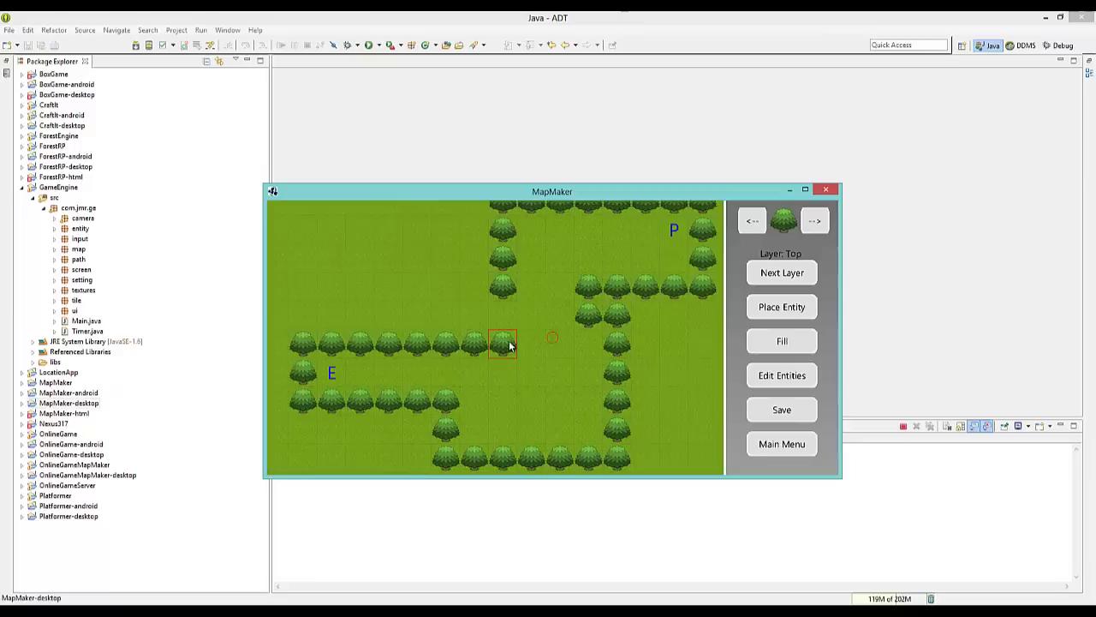
key("Right")
Rebuild the vertical tree wall above the corridor one column to the right and erase its old trees.
left_click(515, 319)
left_click(512, 283)
left_click(512, 262)
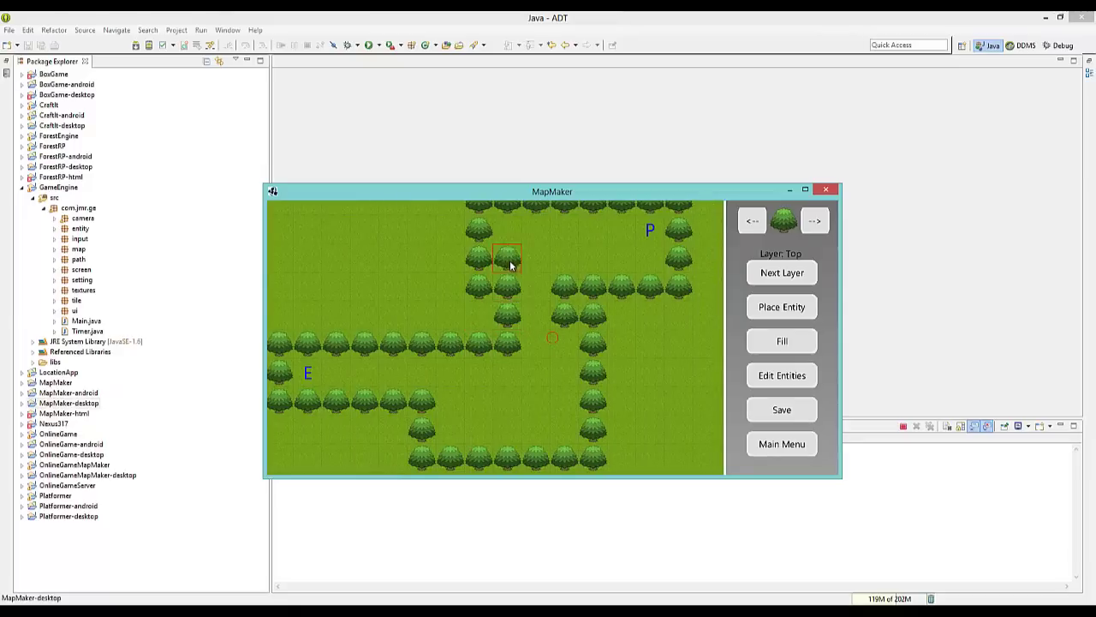
key("Up")
left_click(509, 266)
right_click_drag(484, 269, 478, 338)
Extend the corridor's lower row of trees to the chamber's right wall.
key("Down")
key("Left")
left_click(462, 408)
key("Right")
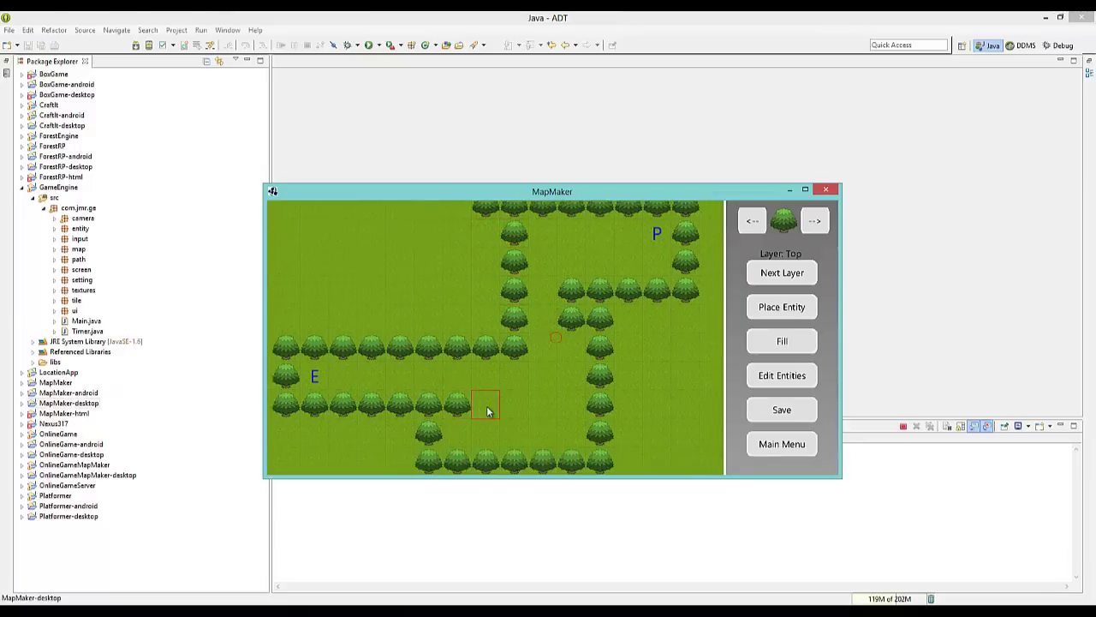
left_click(488, 410)
Erase all the leftover chamber trees below the corridor's lower row.
key("Left")
key("Left")
key("Left")
key("Left")
key("Down")
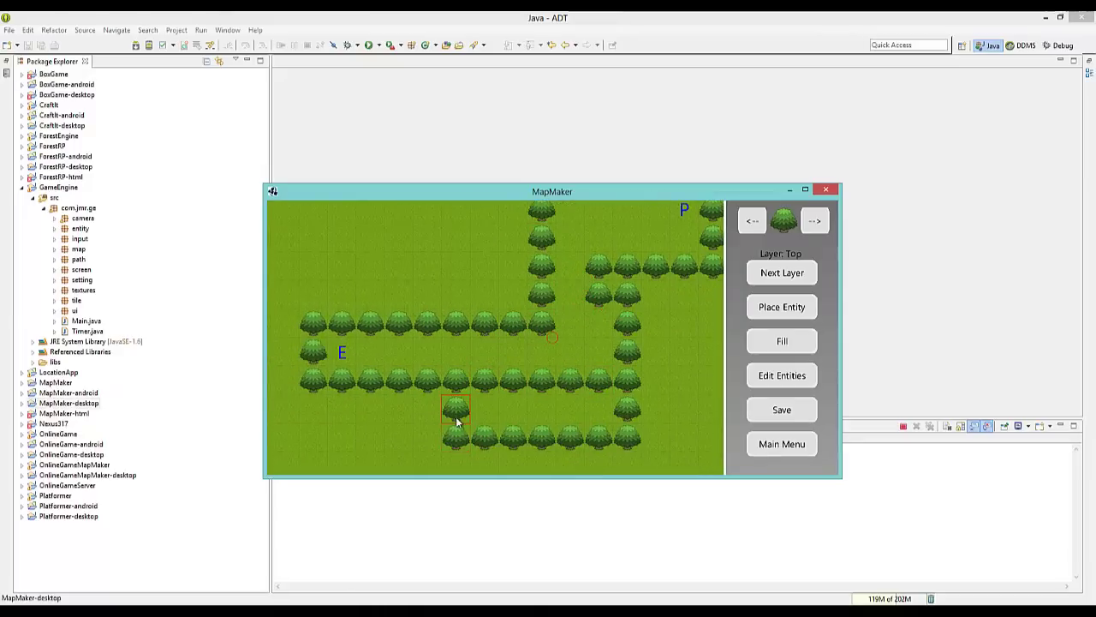
right_click(457, 415)
right_click(482, 441)
key("Right")
right_click(482, 441)
right_click(482, 441)
right_click(491, 437)
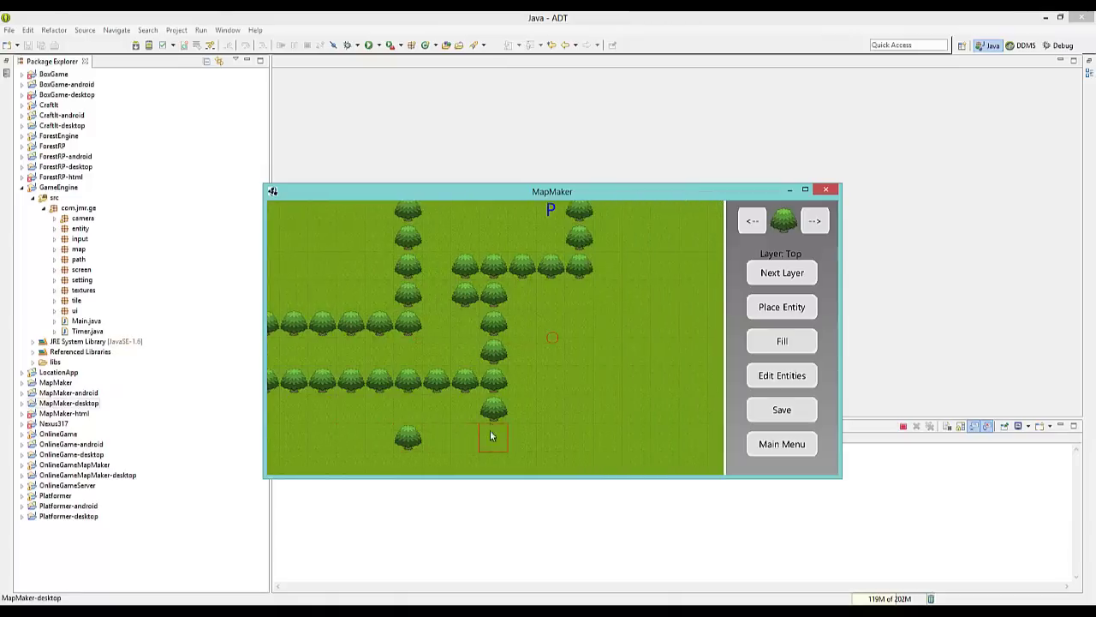
right_click(494, 413)
key("Left")
key("Left")
right_click(433, 432)
key("Left")
key("Up")
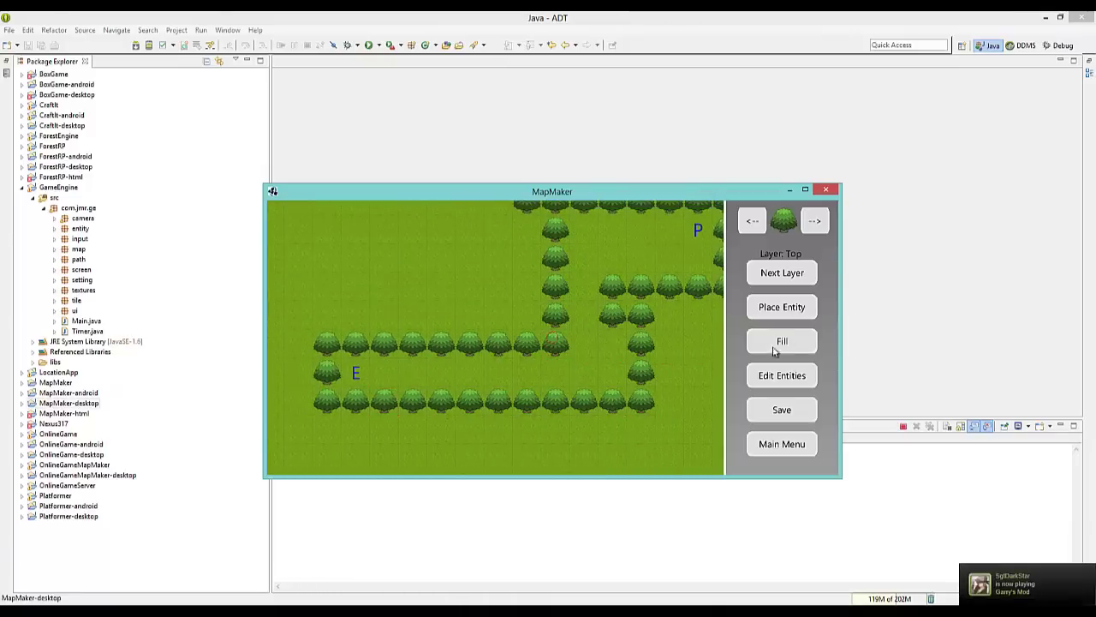
Select entity E in entity editing and recalculate its path to the cell directly below the player.
left_click(809, 224)
left_click(762, 223)
left_click(762, 223)
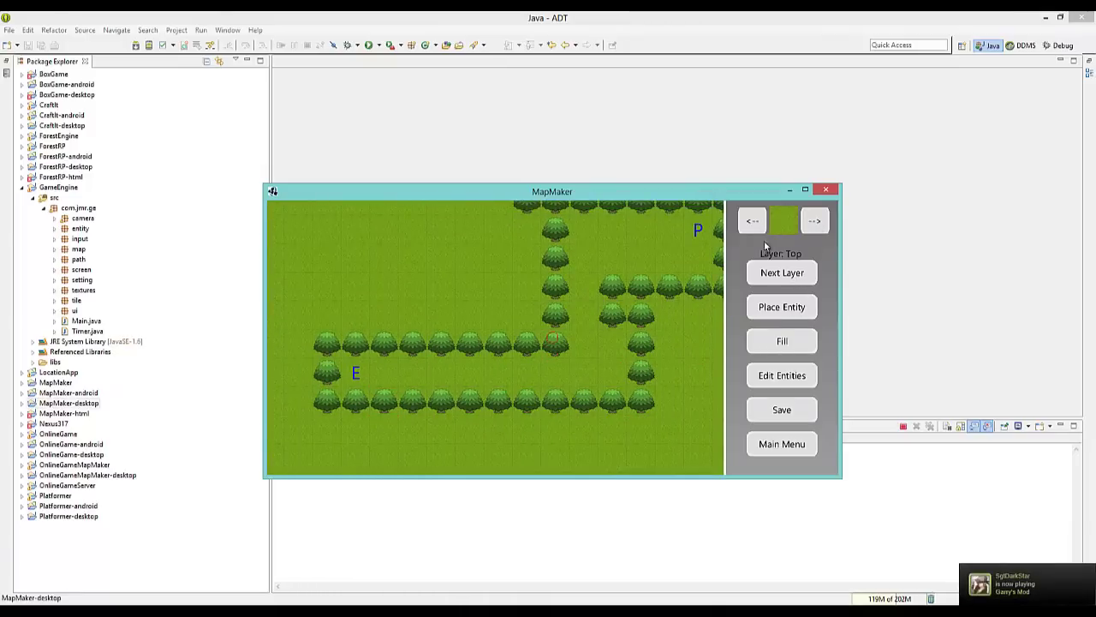
left_click(793, 318)
left_click(781, 377)
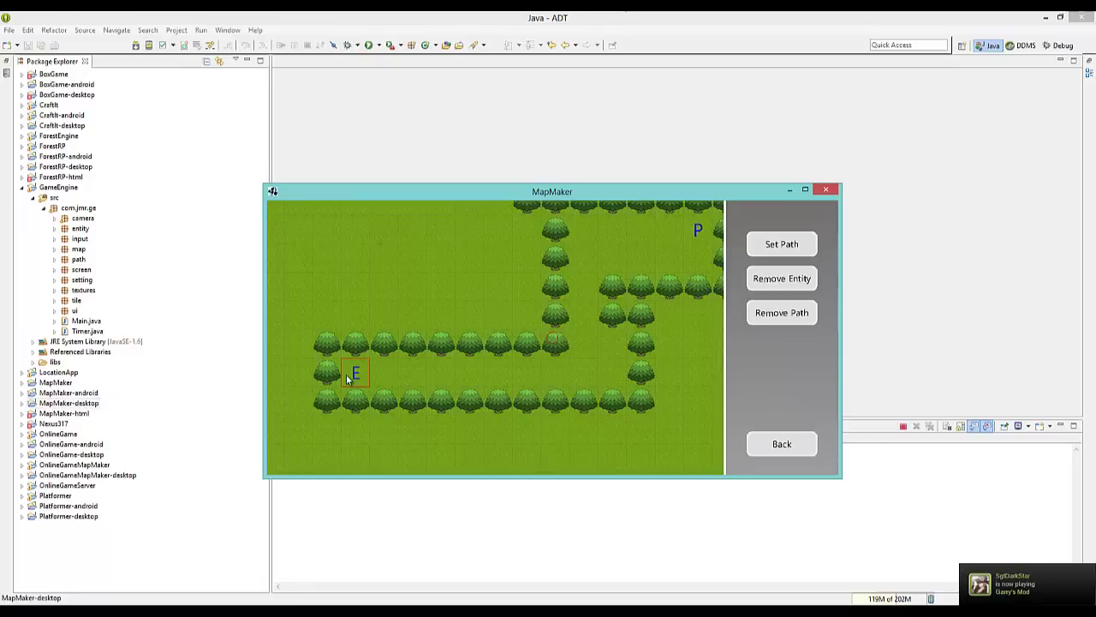
left_click(355, 372)
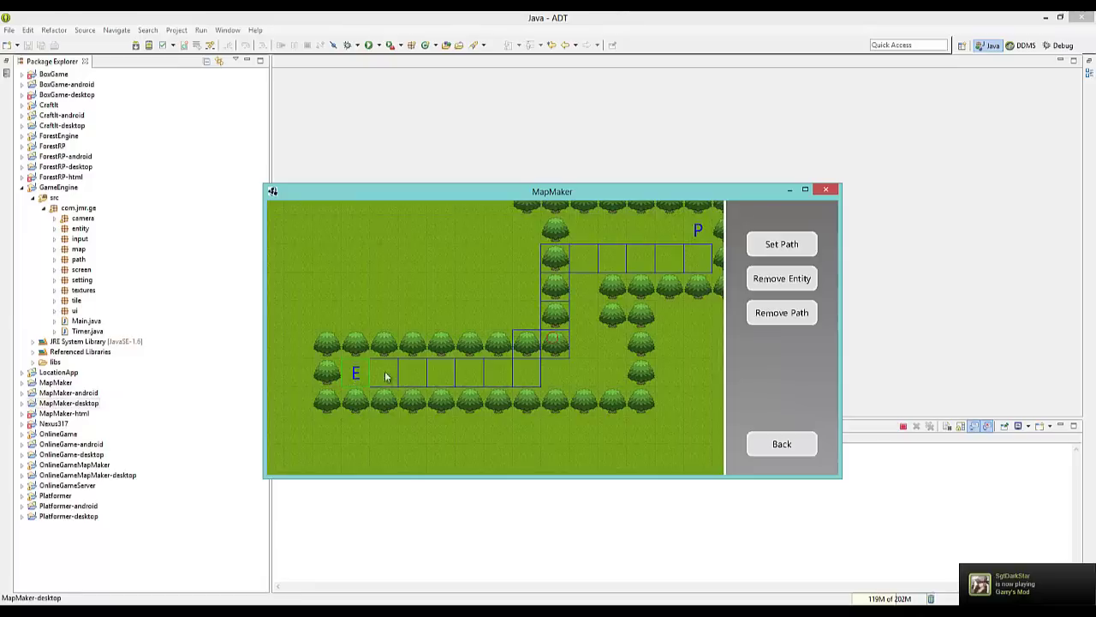
left_click(790, 250)
left_click(538, 328)
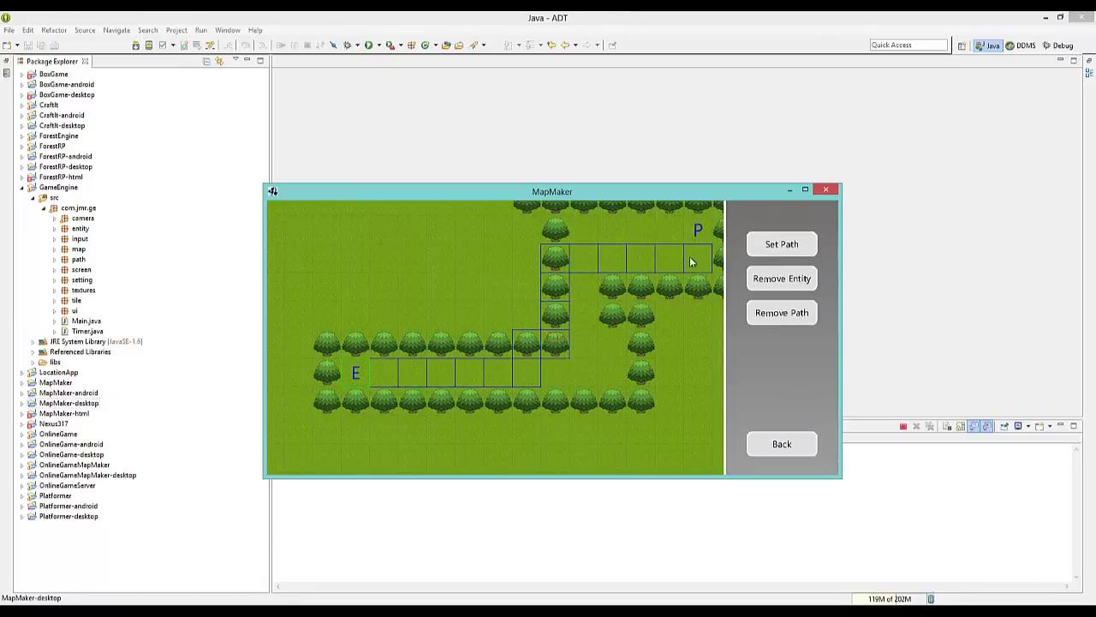
left_click(691, 261)
key("w")
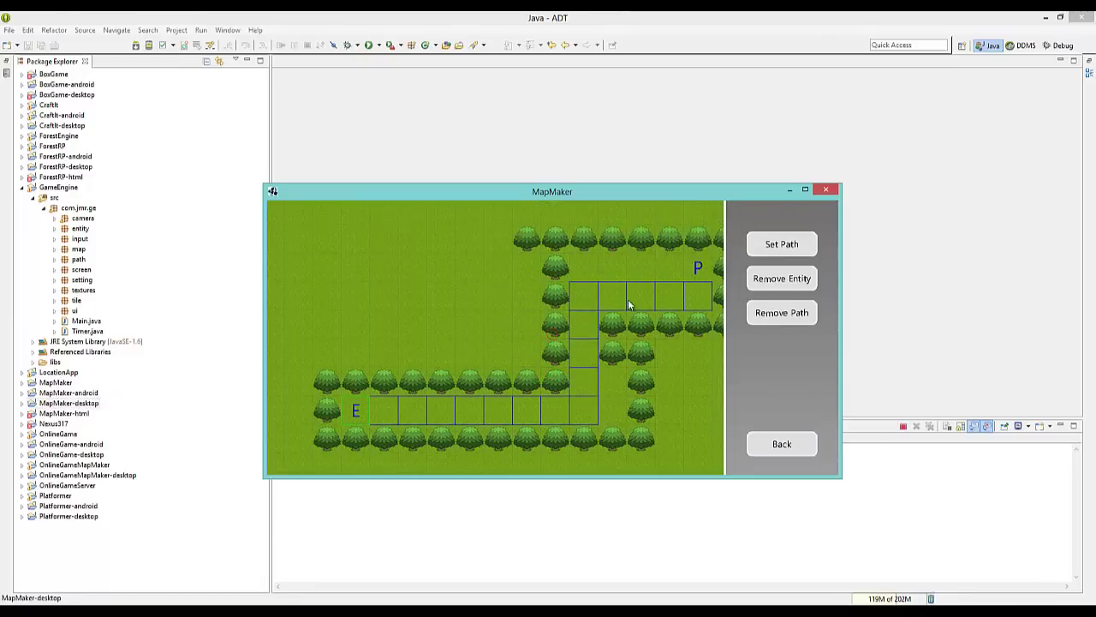
key("d")
key("s")
key("a")
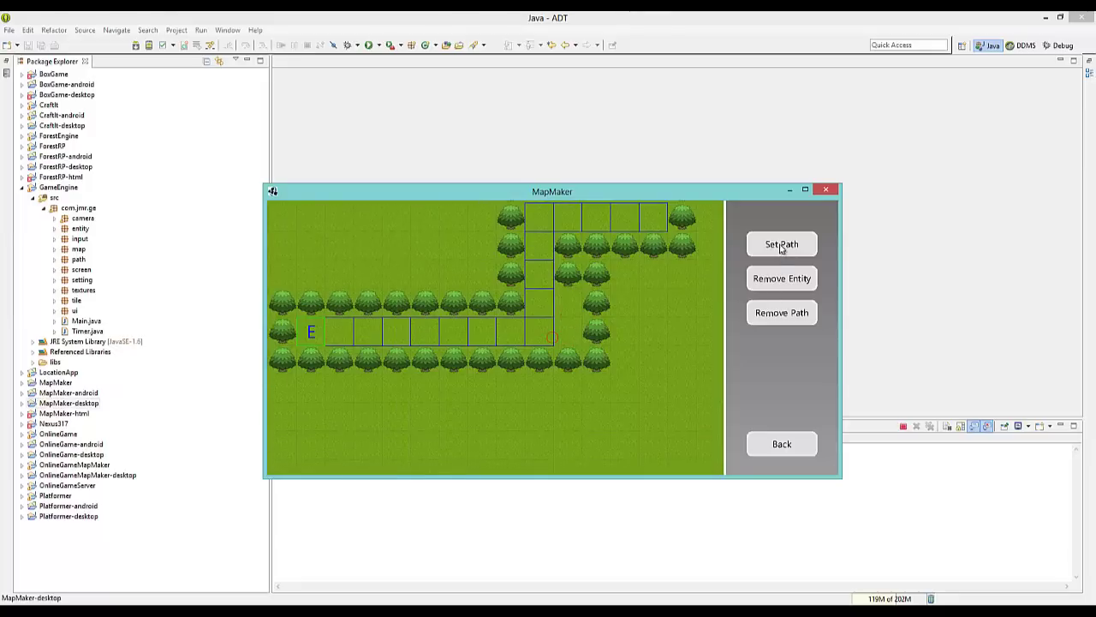
Set a path for entity E straight along the corridor to the last cell before the right wall.
key("Left")
key("Up")
left_click(781, 247)
left_click(548, 326)
left_click(592, 348)
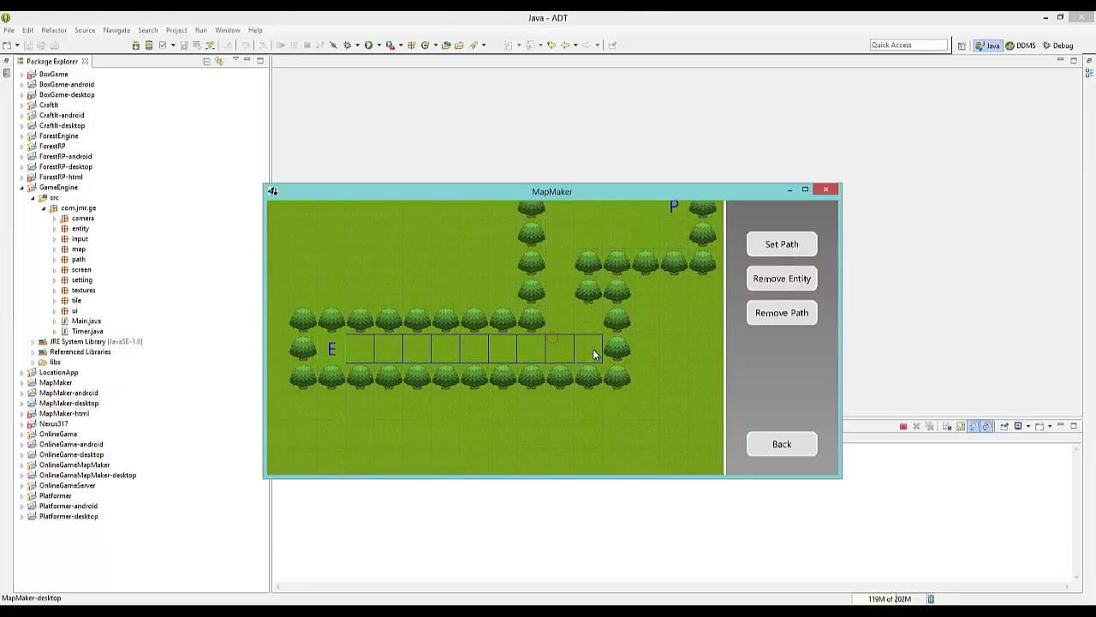
key("d")
key("a")
key("d")
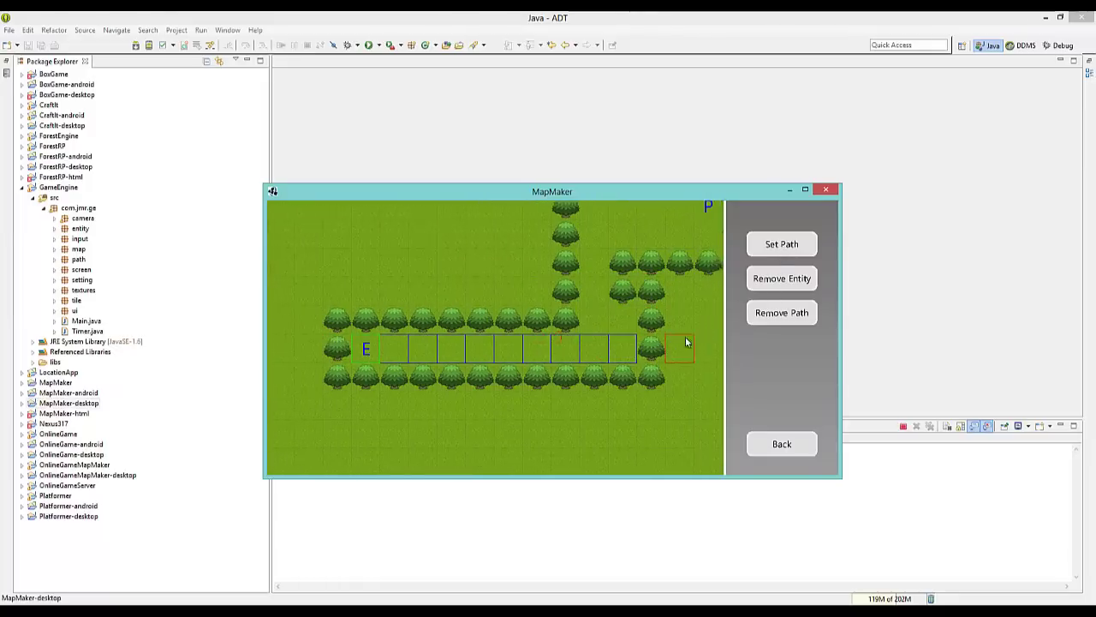
key("Right")
key("Right")
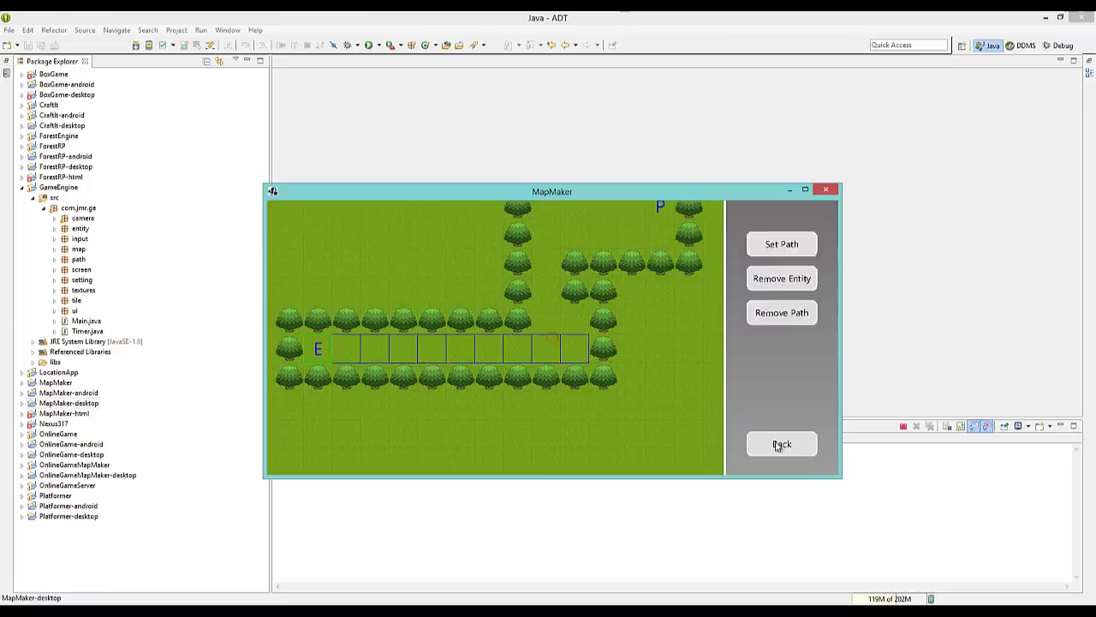
Leave entity editing, switch back to placing tree tiles, and move the corridor's right wall one column to the left.
left_click(781, 444)
left_click(814, 221)
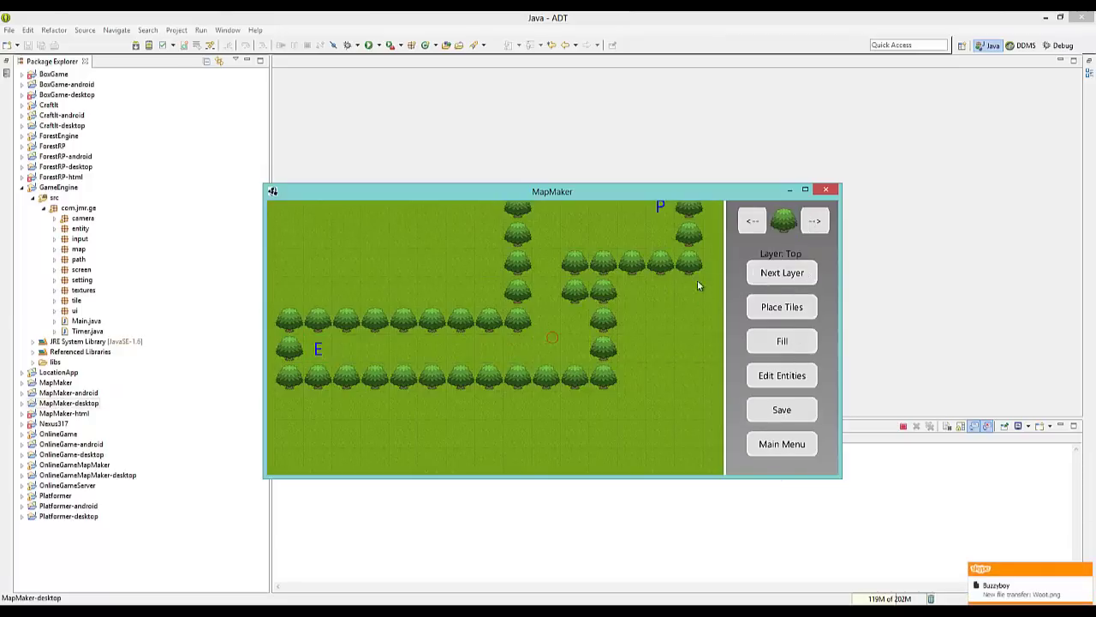
left_click(602, 331)
left_click(572, 330)
left_click(787, 311)
right_click_drag(598, 347, 602, 302)
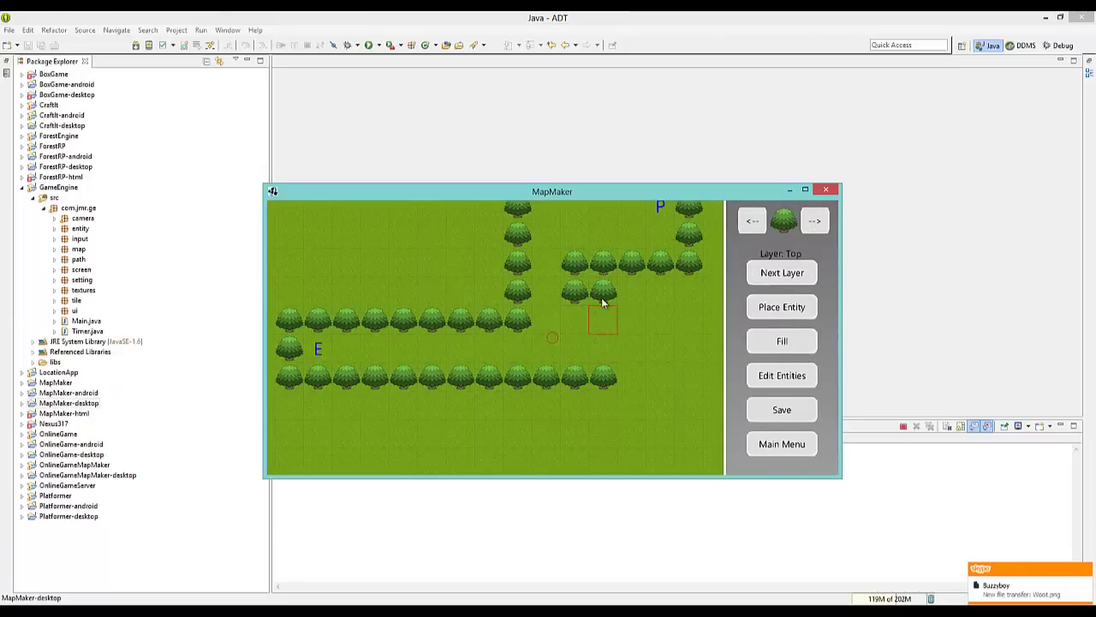
right_click(601, 377)
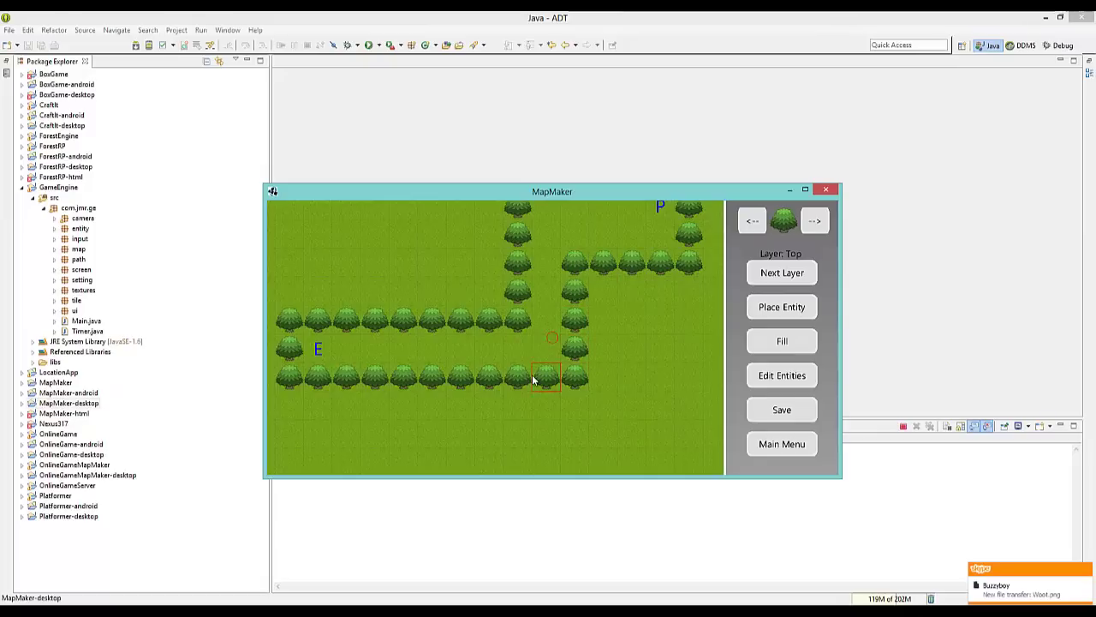
Open the lower tree row beneath the vertical passage and enclose a narrow dead end below it with trees.
key("a")
key("s")
left_click(565, 376)
right_click(566, 352)
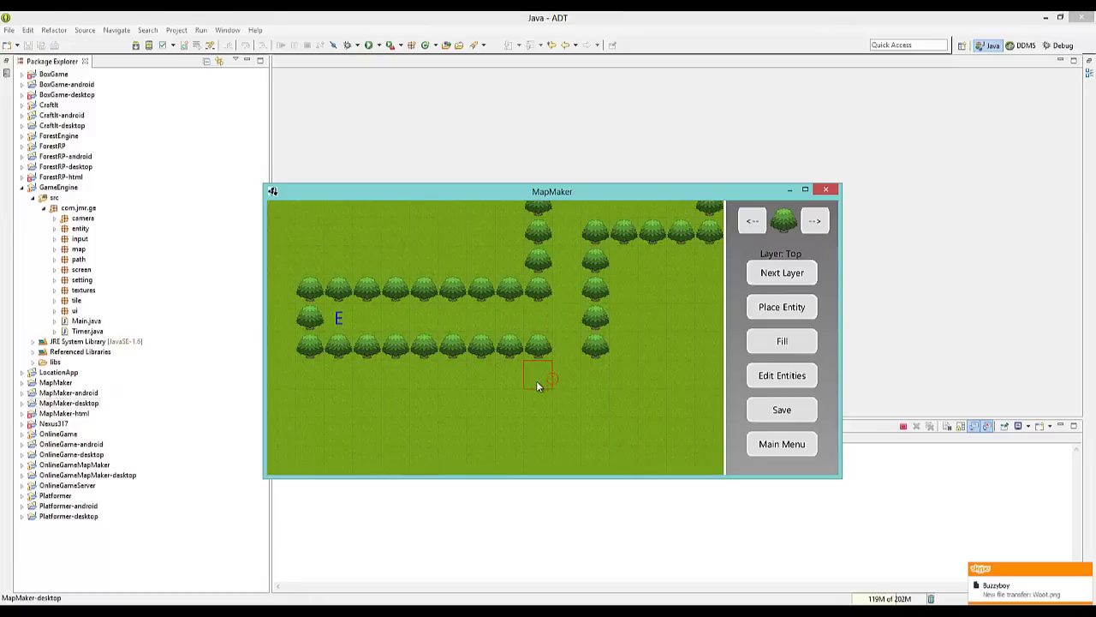
left_click(537, 375)
left_click(538, 402)
left_click(595, 402)
left_click(596, 375)
left_click(566, 430)
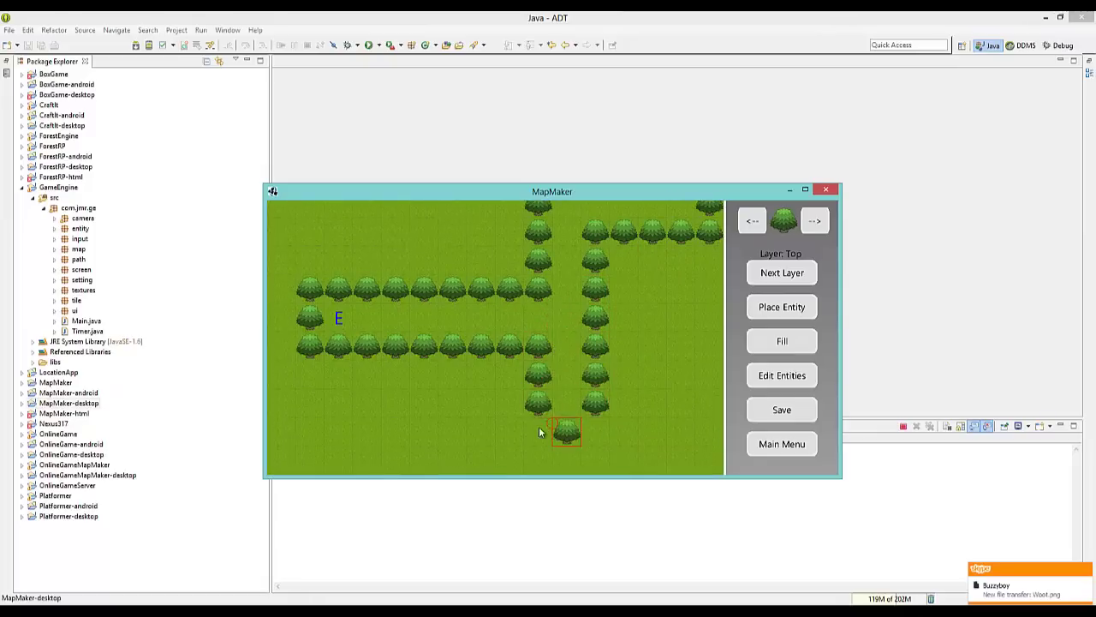
left_click(538, 431)
left_click(595, 431)
Save the edited map and close the confirmation message.
key("Up")
key("Left")
key("Up")
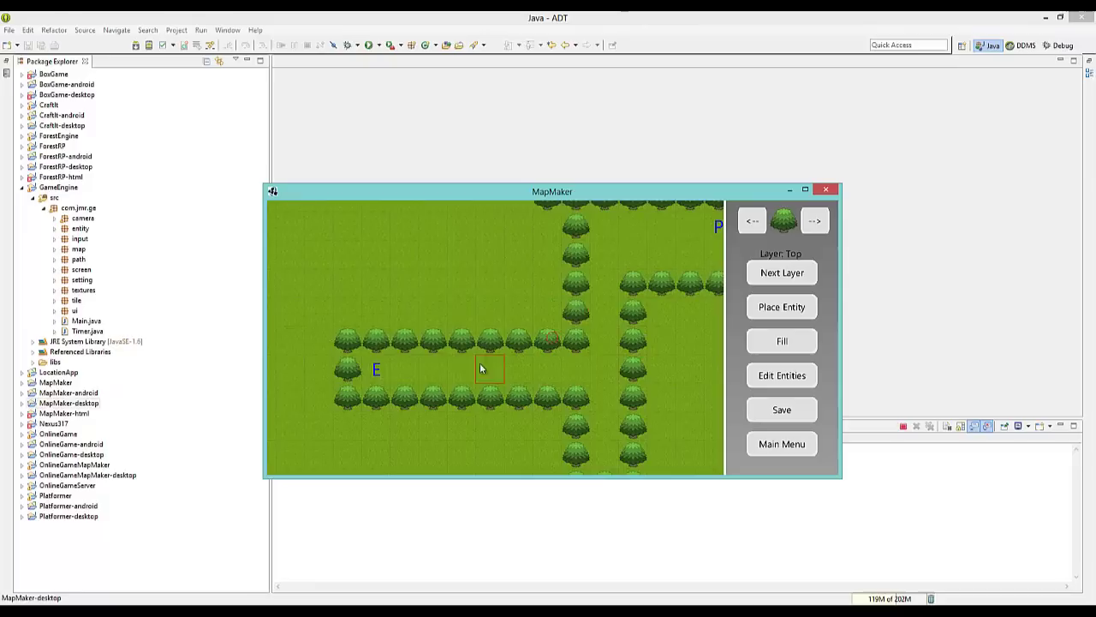
key("Right")
left_click(769, 409)
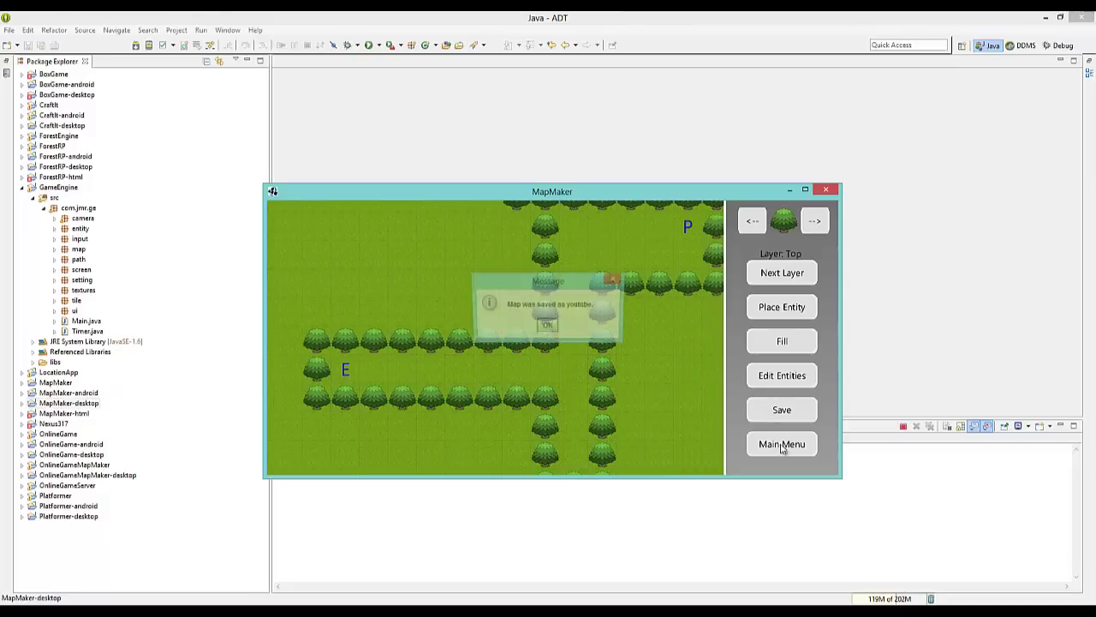
left_click(548, 327)
Select entity E in entity editing to inspect its existing path, then leave entity editing.
left_click(805, 375)
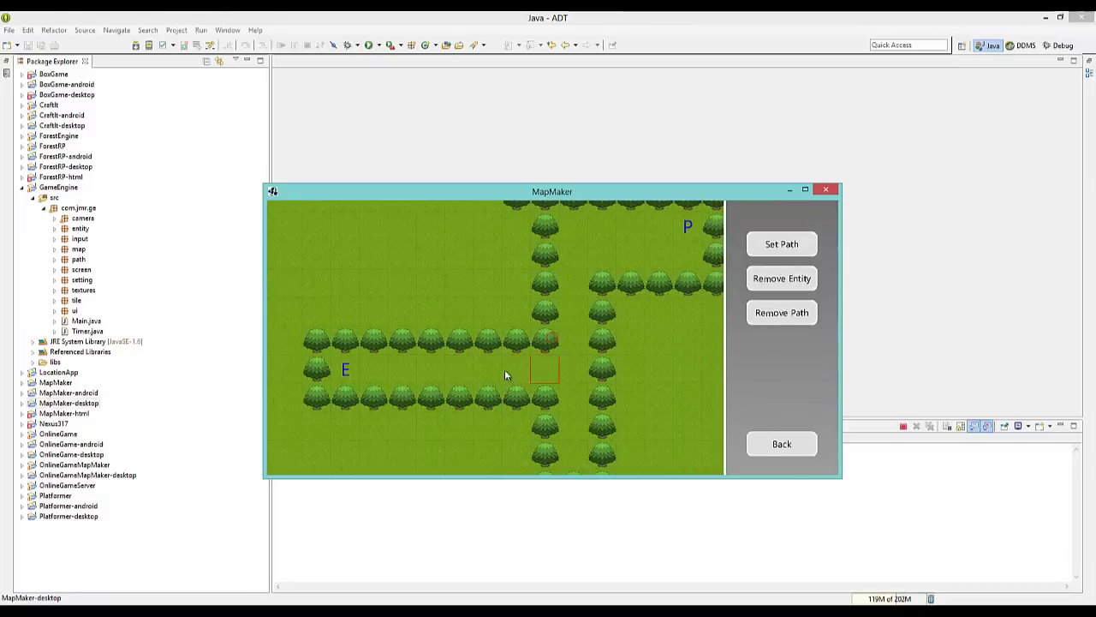
left_click(345, 370)
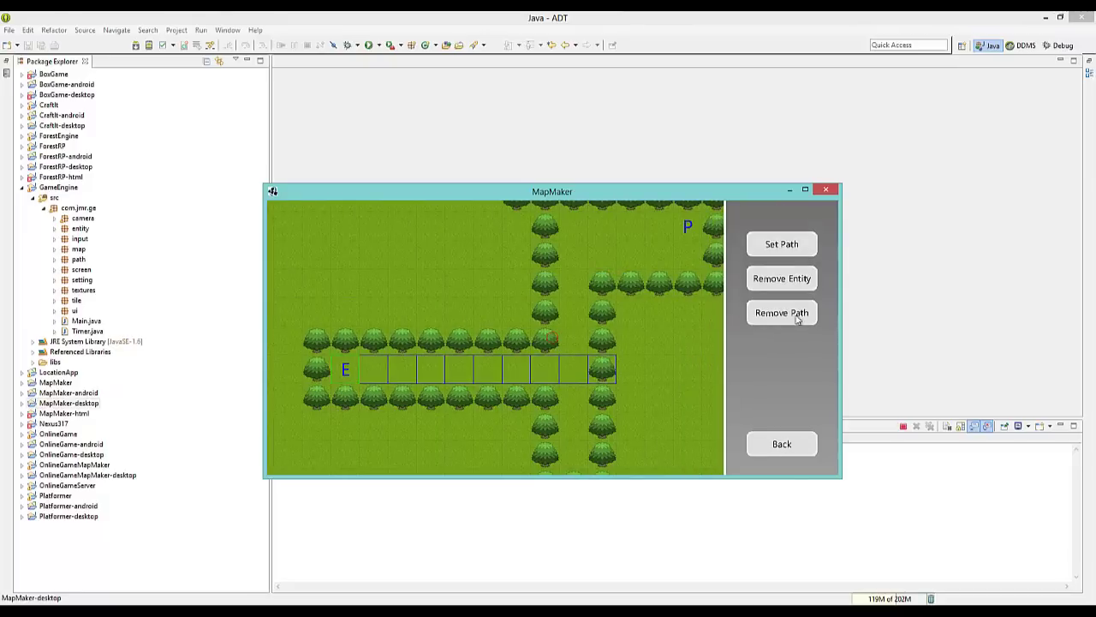
left_click(780, 445)
Return to the main menu and load the map named youtube.
left_click(779, 446)
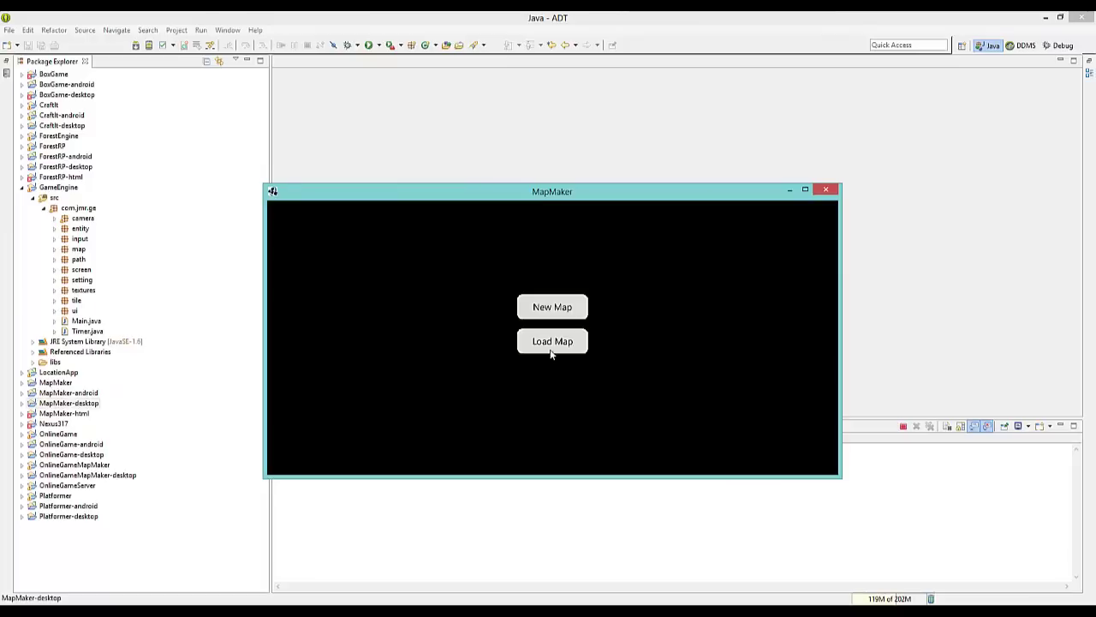
left_click(551, 352)
type("youtube")
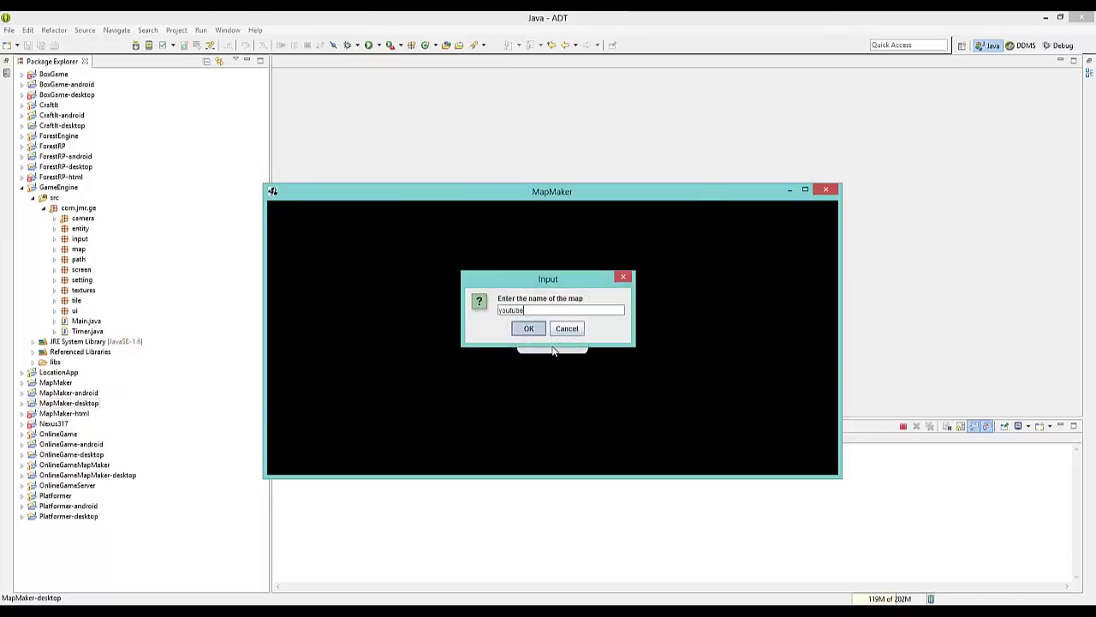
key("Return")
Set a path for entity E in the loaded map, running along the corridor to the cell against the right wall.
left_click(782, 371)
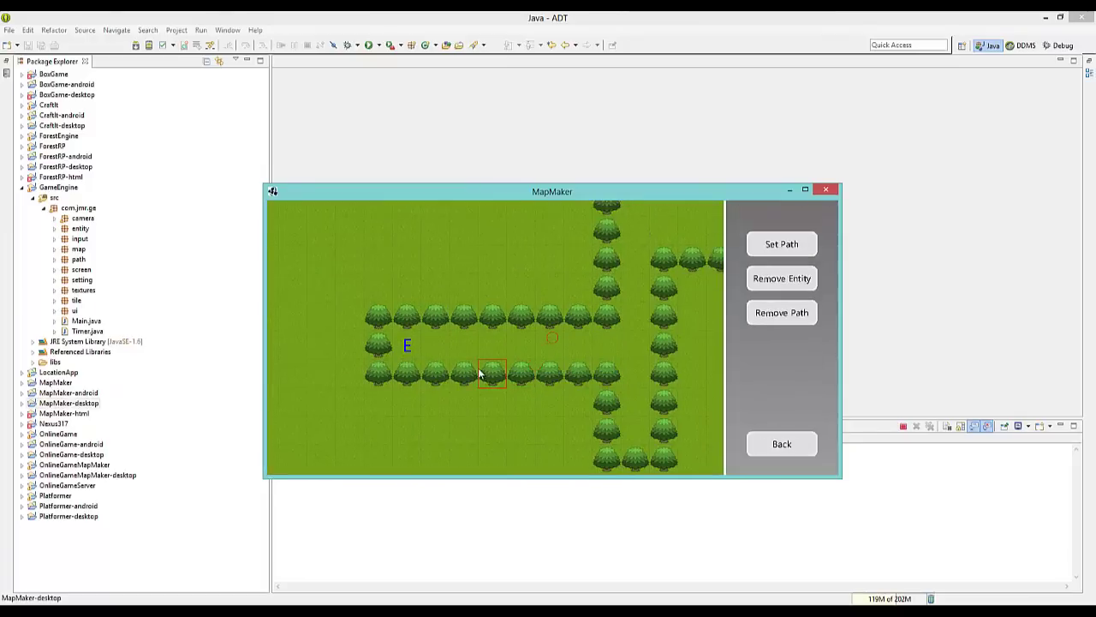
key("d")
key("w")
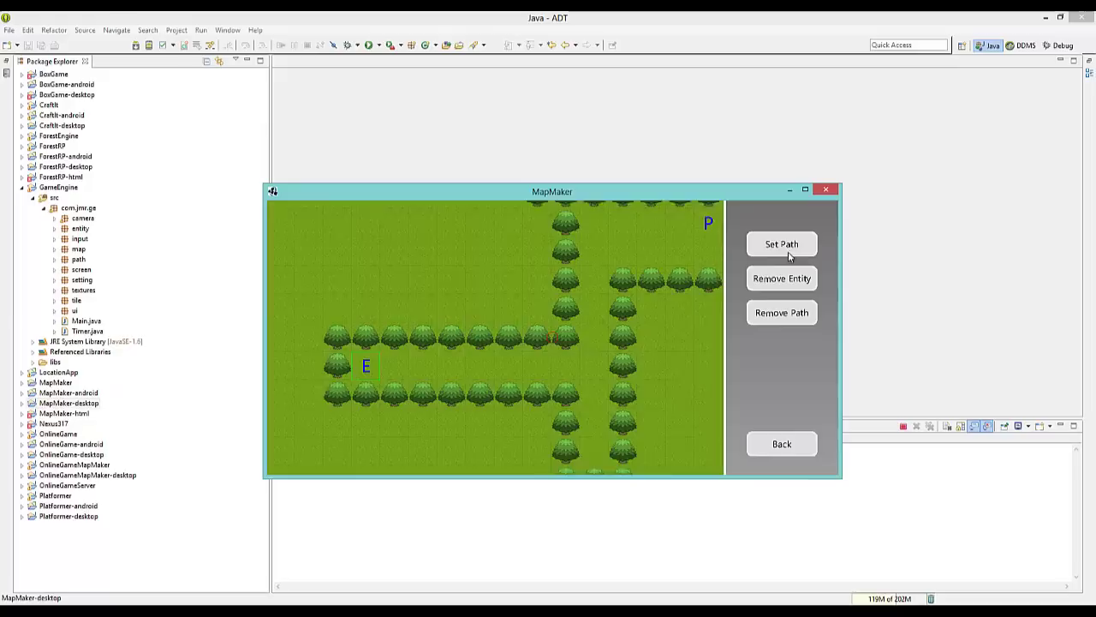
key("s")
left_click(788, 252)
left_click(547, 325)
left_click(589, 346)
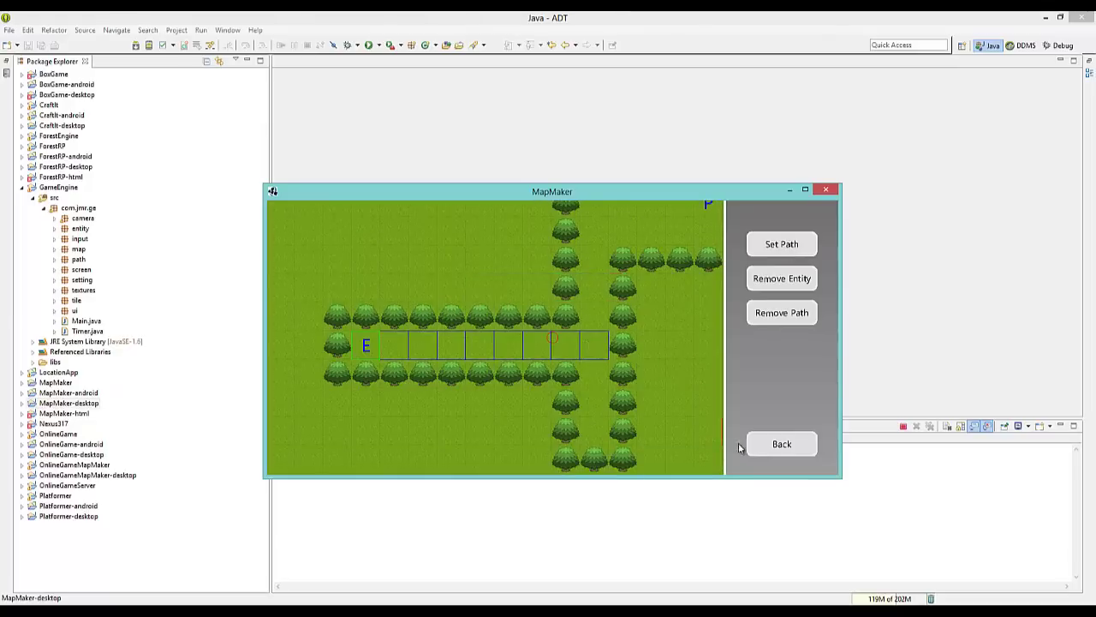
Save the map with entity E's path, then reload the map youtube from the main menu.
left_click(782, 442)
left_click(782, 409)
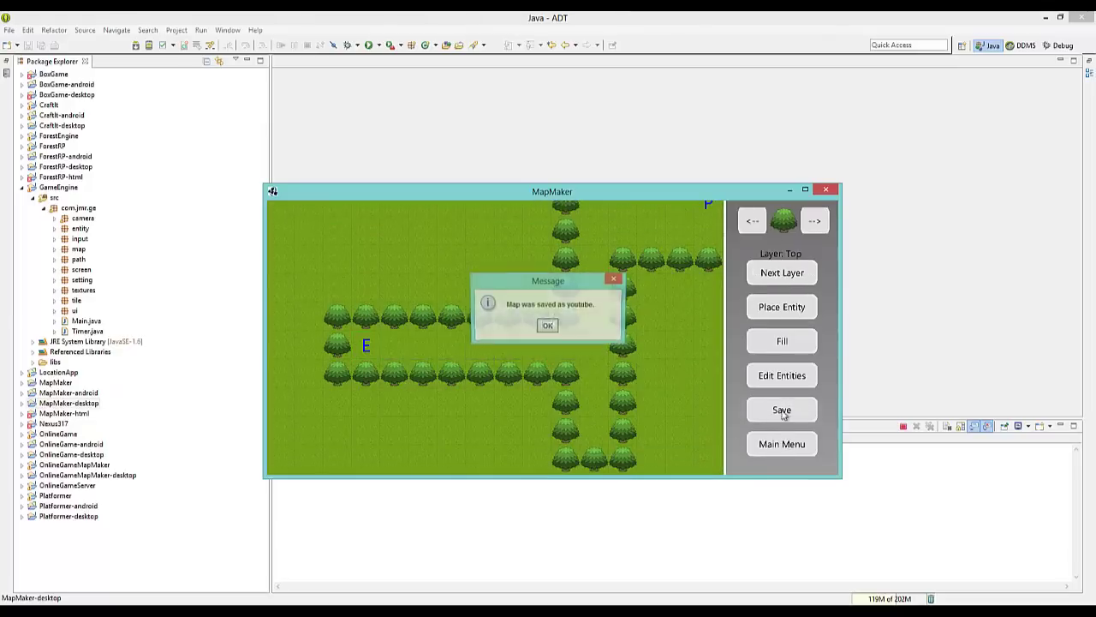
left_click(547, 326)
left_click(548, 343)
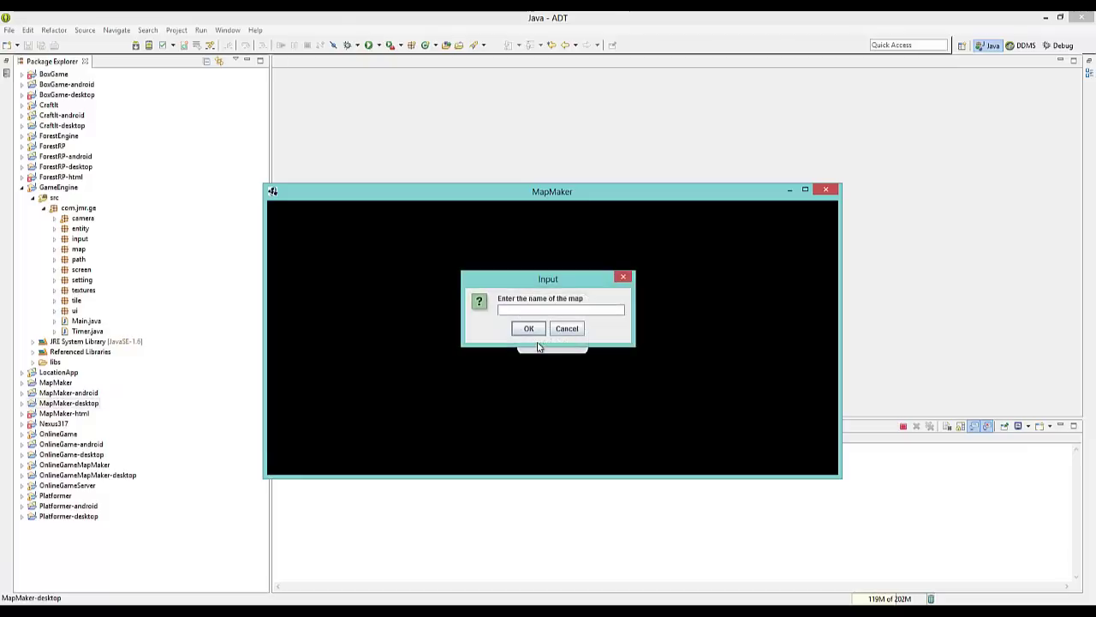
type("youtube")
key("Return")
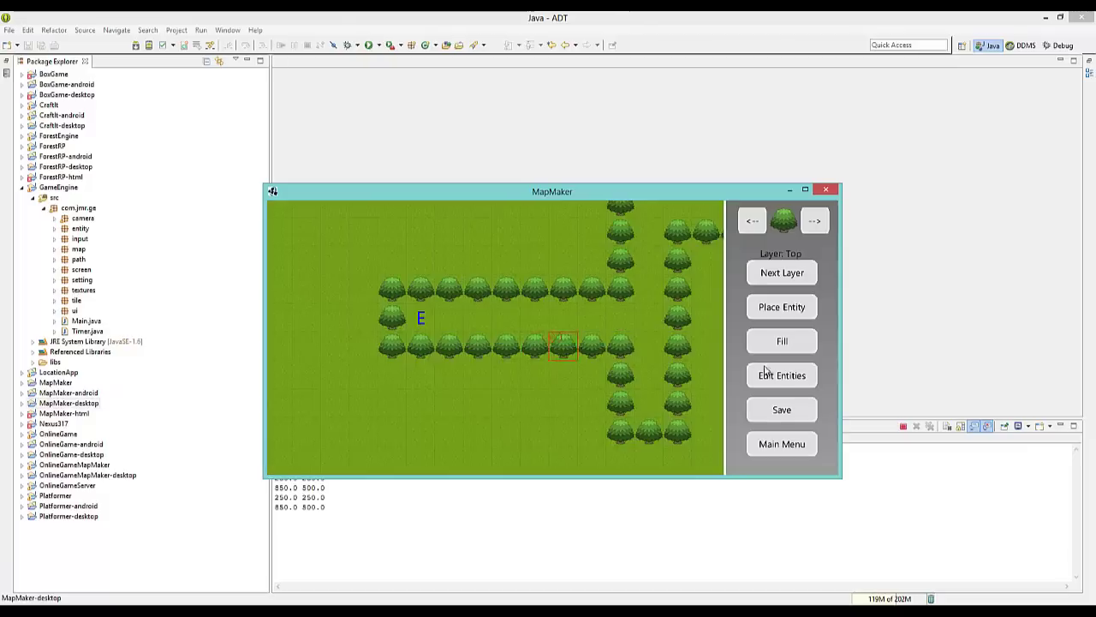
Extend entity E's path in entity editing, with its goal at player P's cell at the end of the upper corridor.
left_click(767, 369)
left_click_drag(411, 346, 632, 348)
right_click_drag(629, 355, 517, 411)
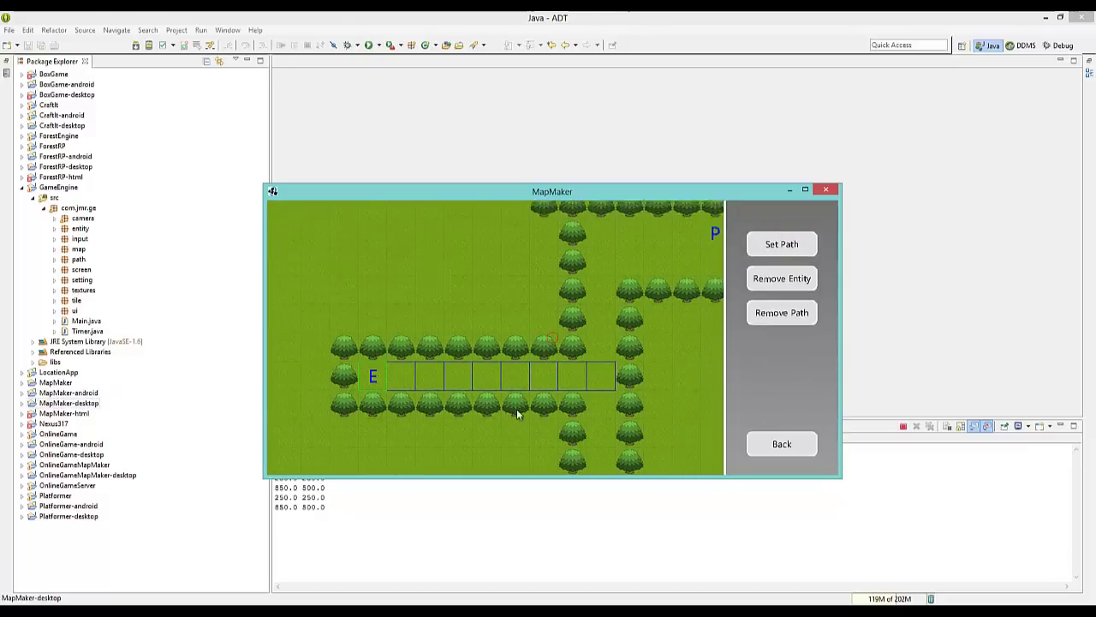
right_click_drag(641, 337, 548, 409)
key("d")
left_click(760, 256)
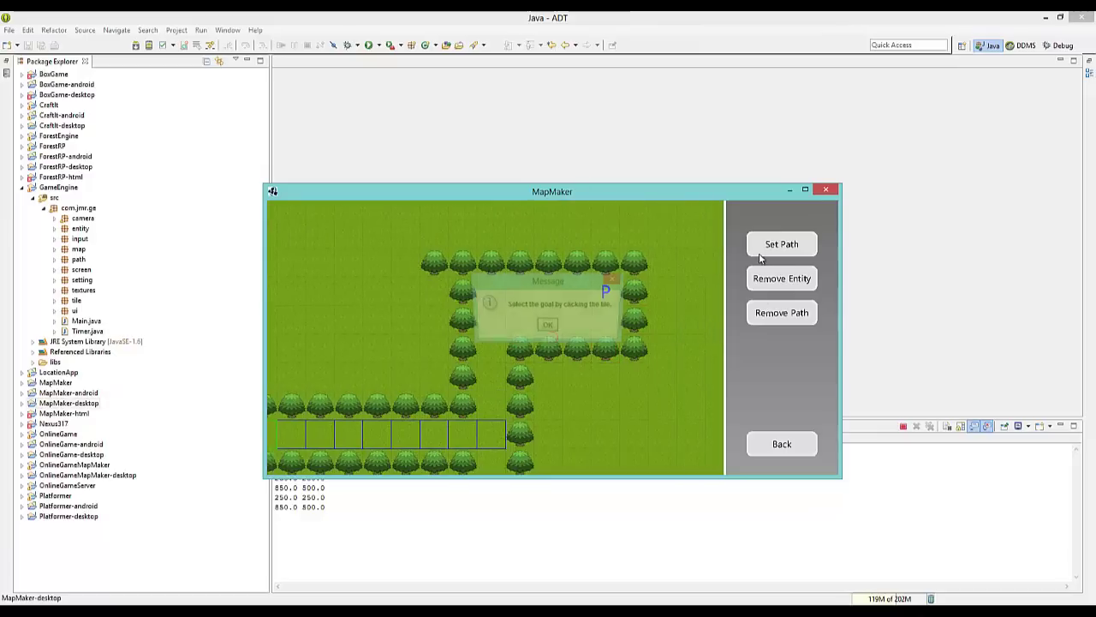
left_click(548, 326)
left_click(611, 291)
key("s")
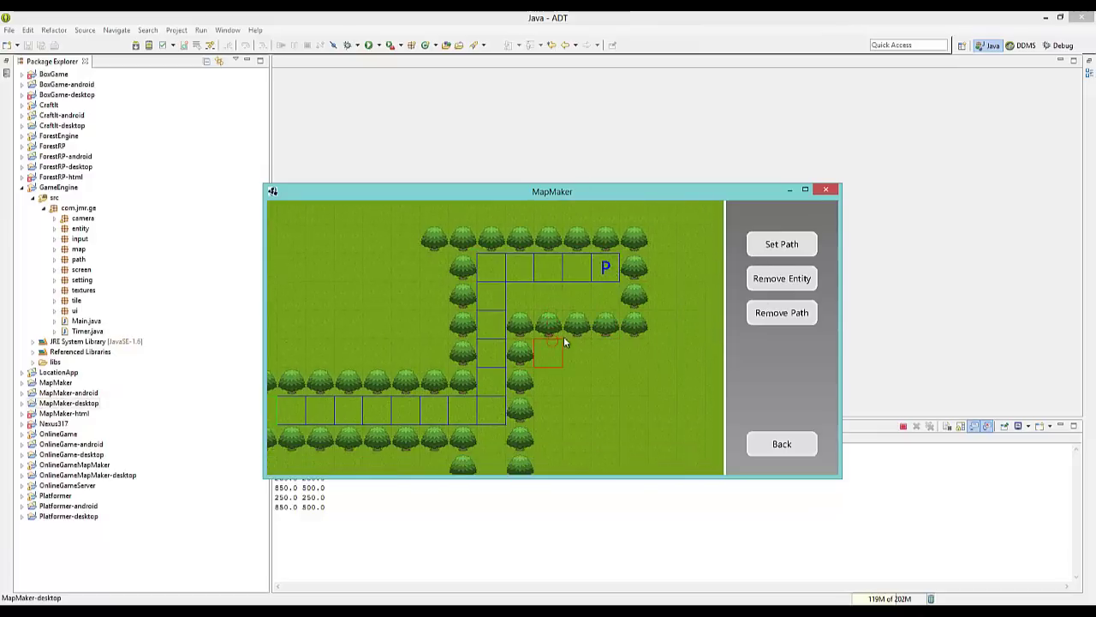
key("w")
key("Left")
key("Up")
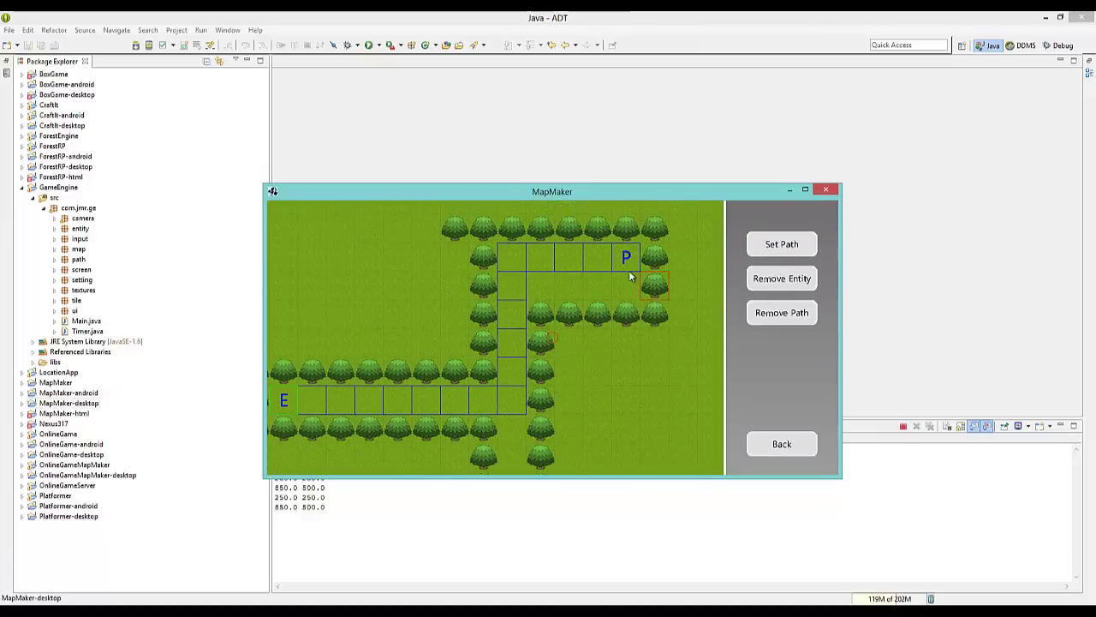
Set a path for player P, leading down the vertical corridor past the junction with entity E's corridor.
key("Left")
key("Down")
key("Down")
left_click(768, 255)
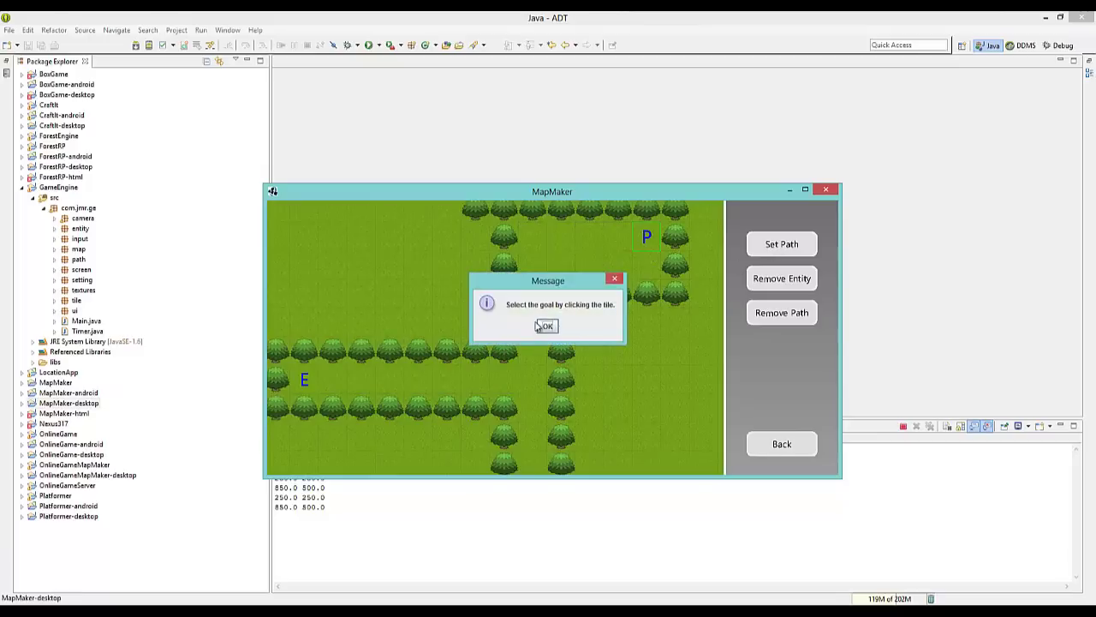
key("s")
left_click(533, 406)
key("w")
key("d")
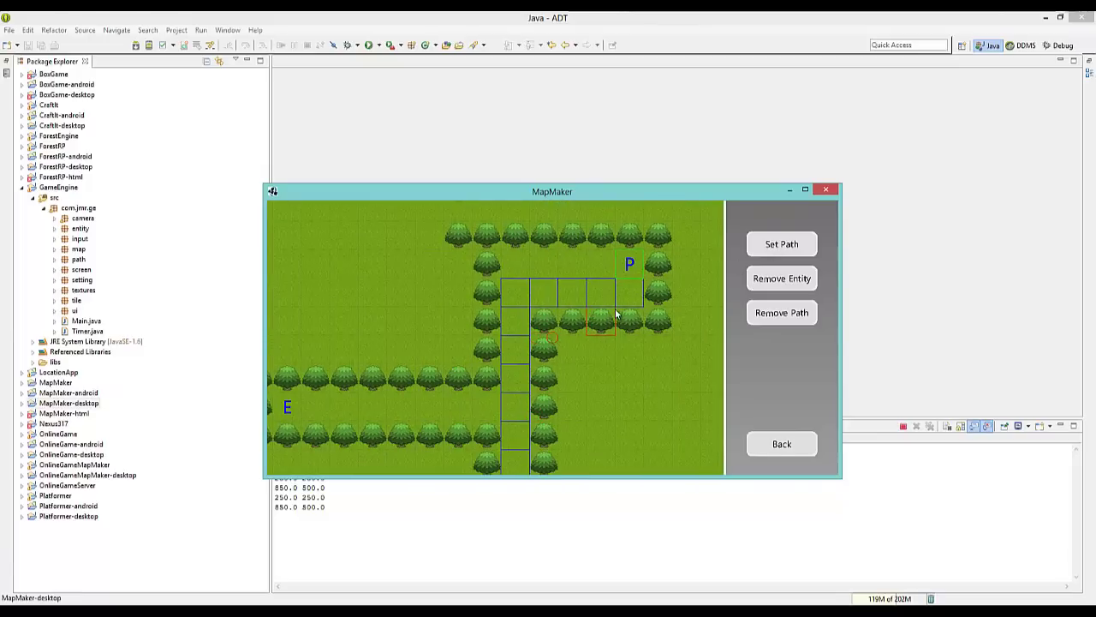
key("s")
key("a")
Deselect player P, select entity E to check its path, and leave entity editing to look over the map.
left_click(632, 299)
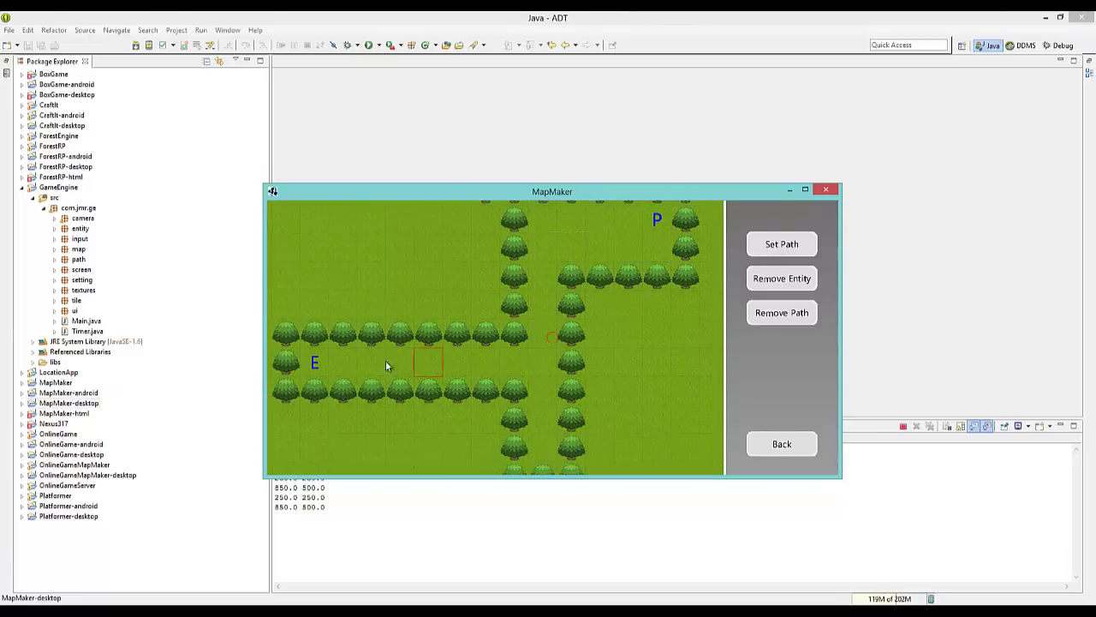
left_click(313, 363)
left_click(782, 443)
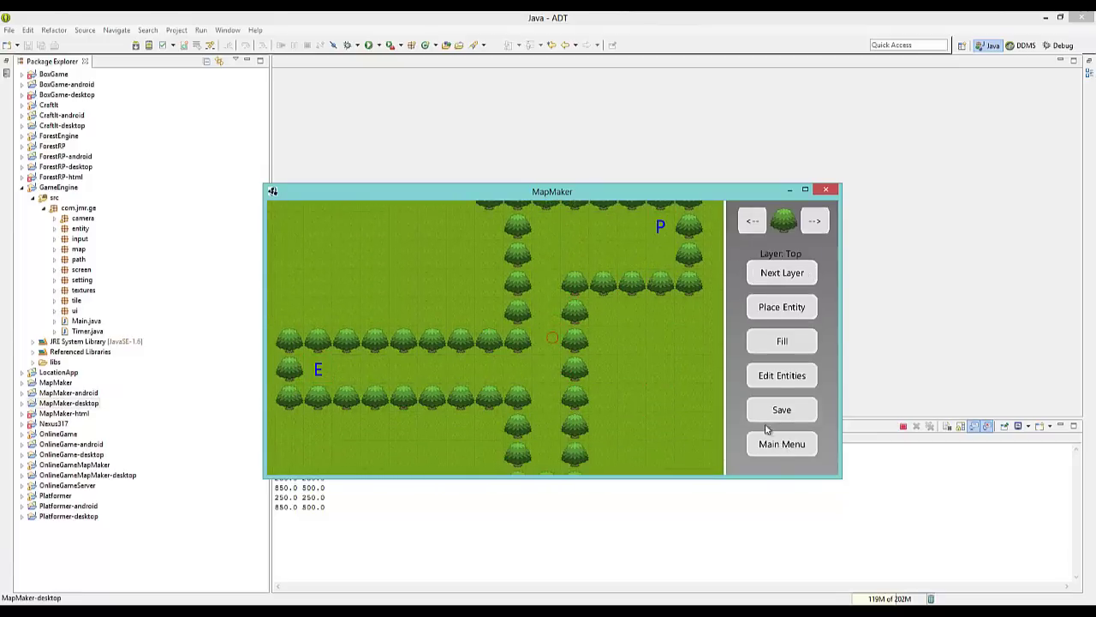
key("a")
key("w")
key("a")
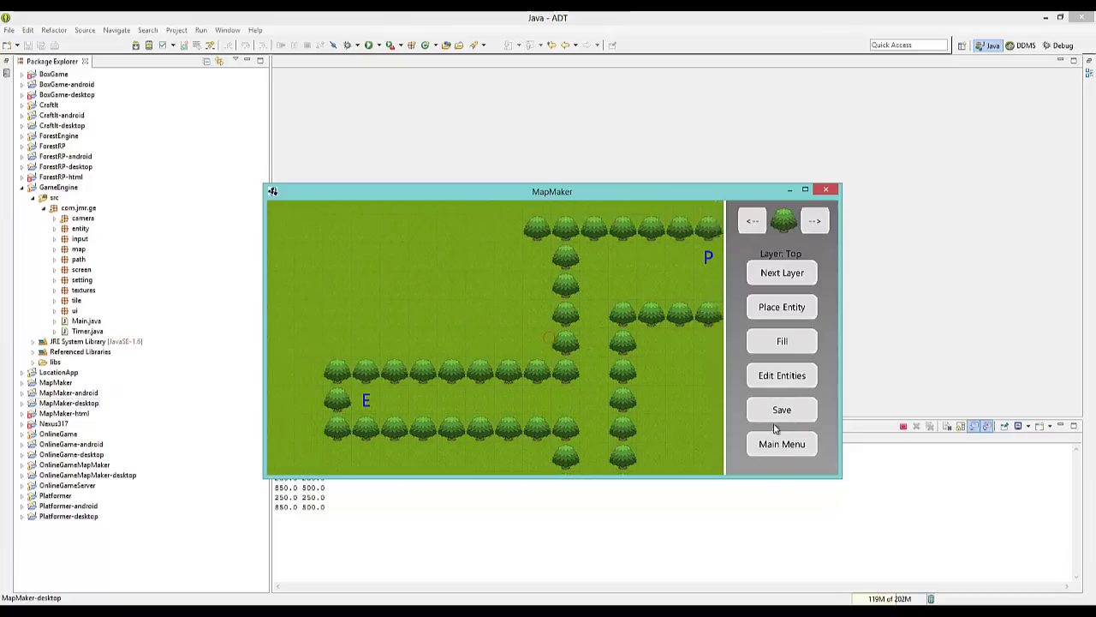
key("s")
Return to the main menu and load the map named map3.
left_click(780, 454)
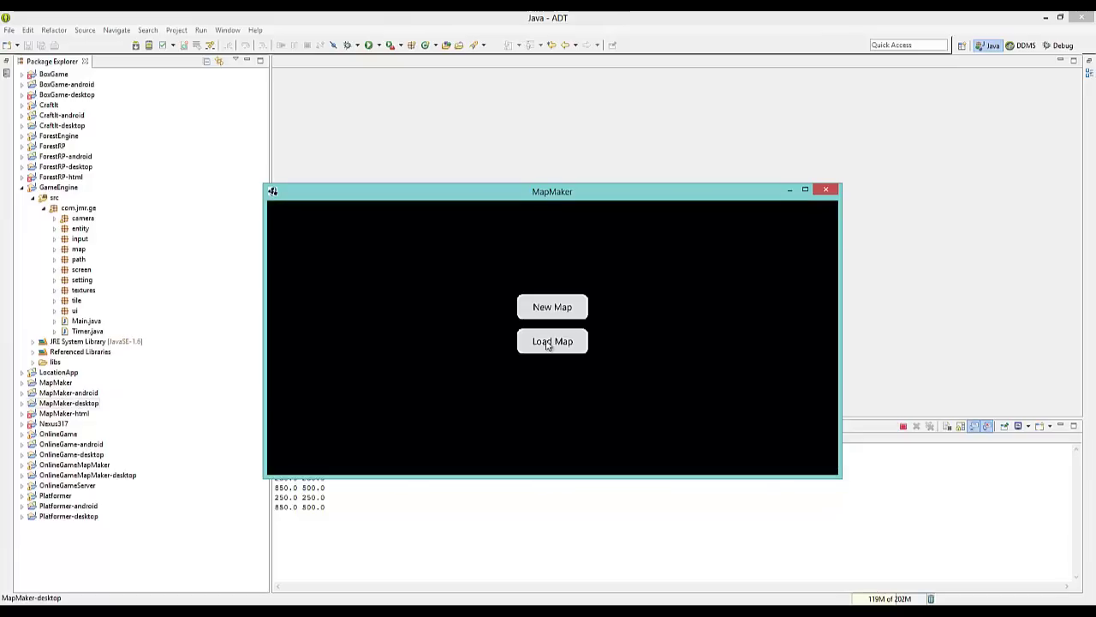
left_click(546, 343)
type("yo")
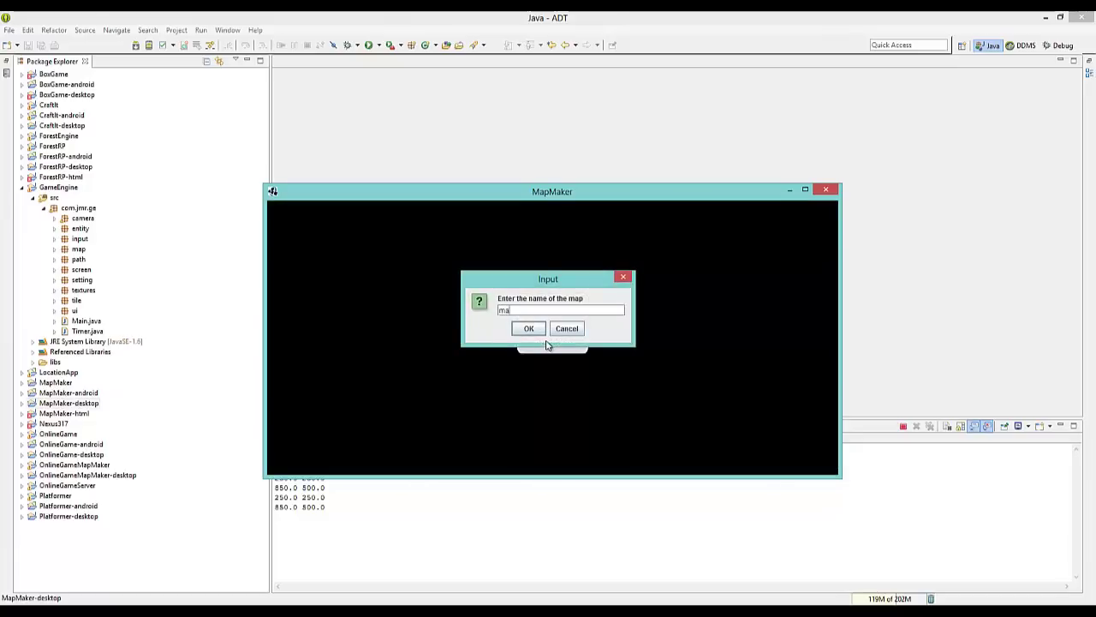
key("Return")
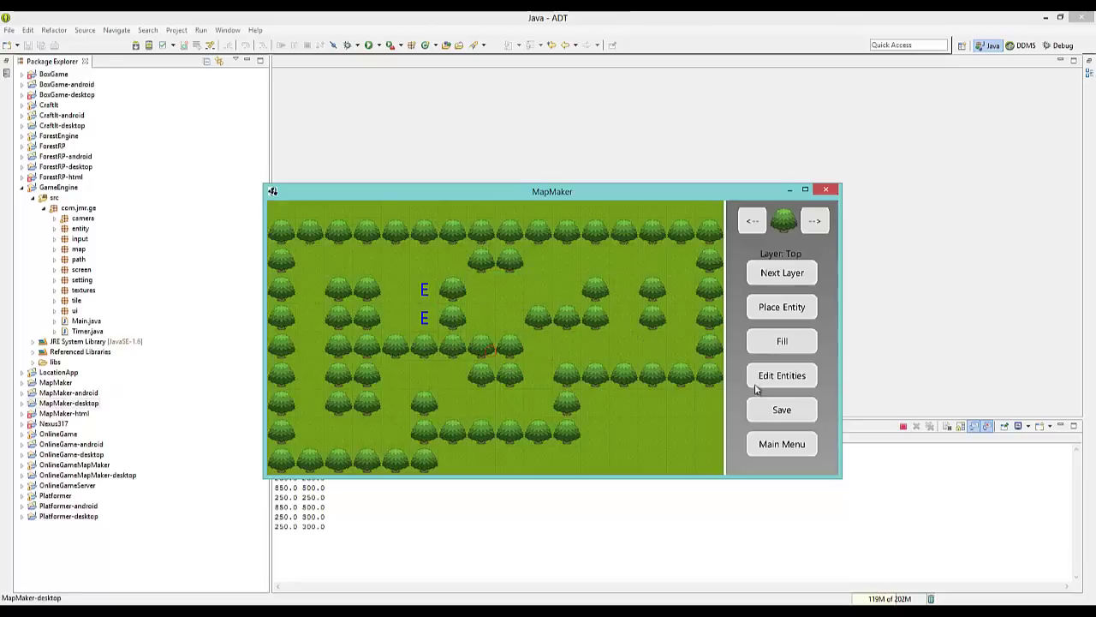
Select the upper entity E in entity editing to inspect its path, then leave entity editing.
left_click(784, 383)
left_click(425, 299)
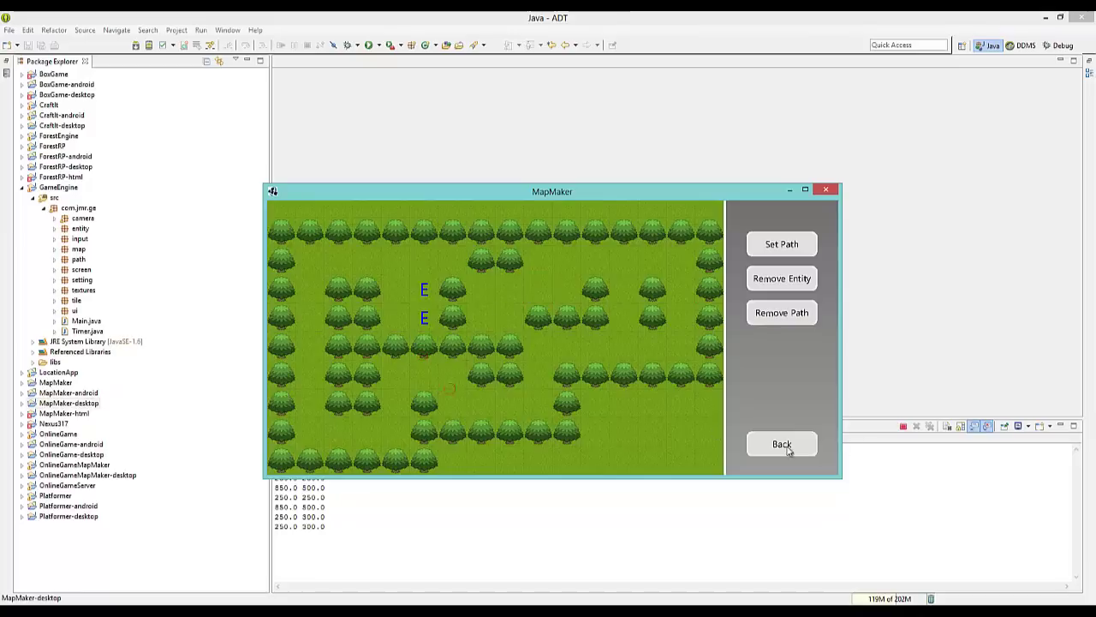
key("w")
key("s")
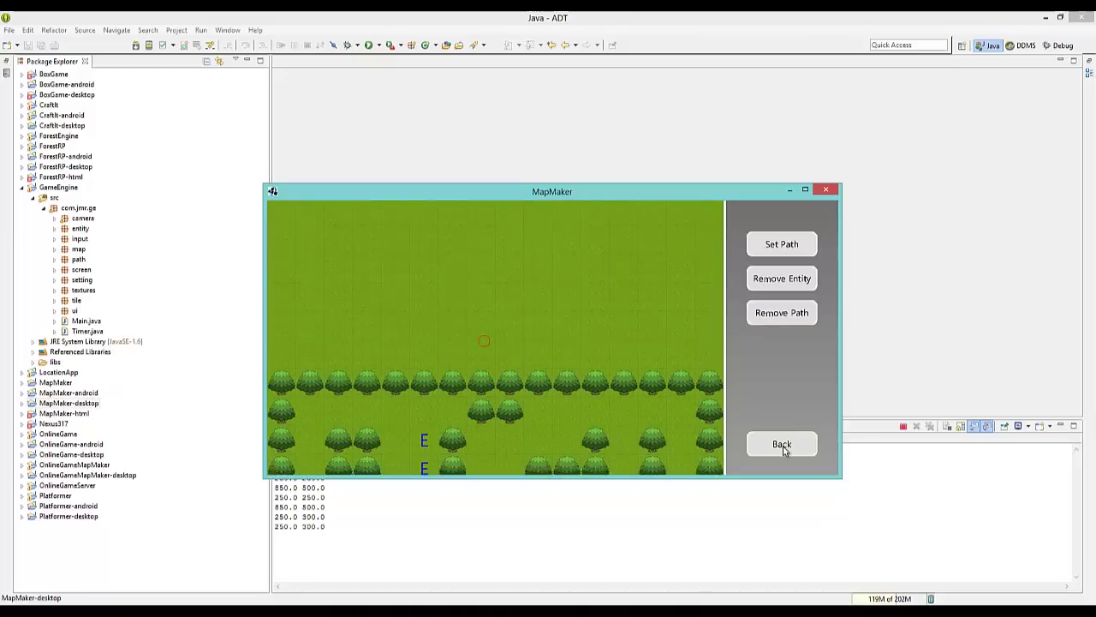
key("s")
left_click(777, 453)
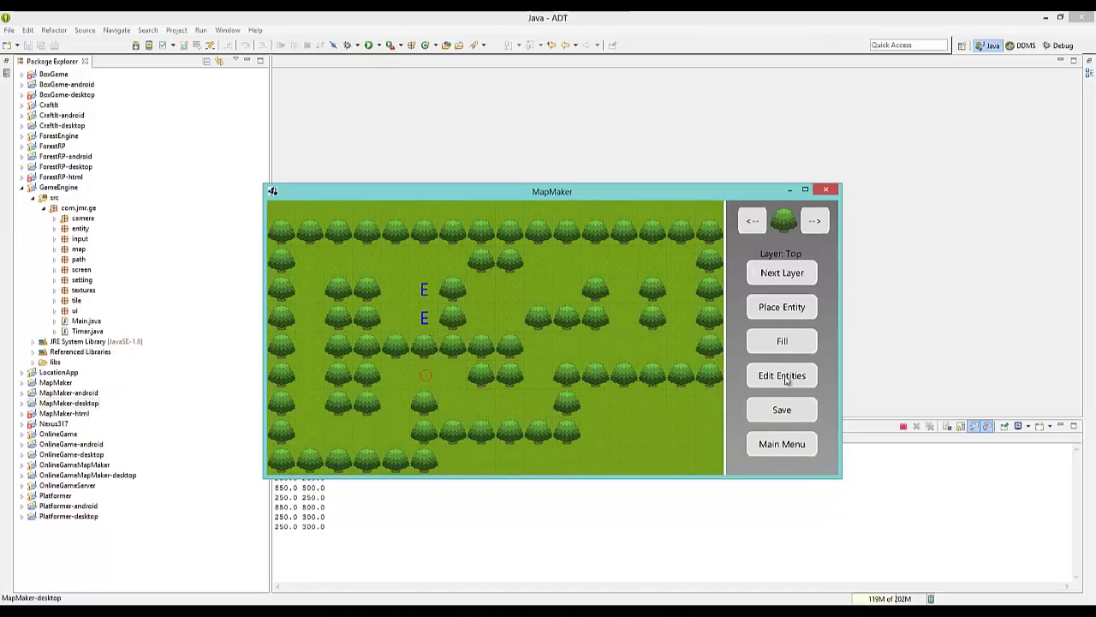
Set a path for the lower entity E with its goal at the open cell just past the long middle tree row.
left_click(782, 374)
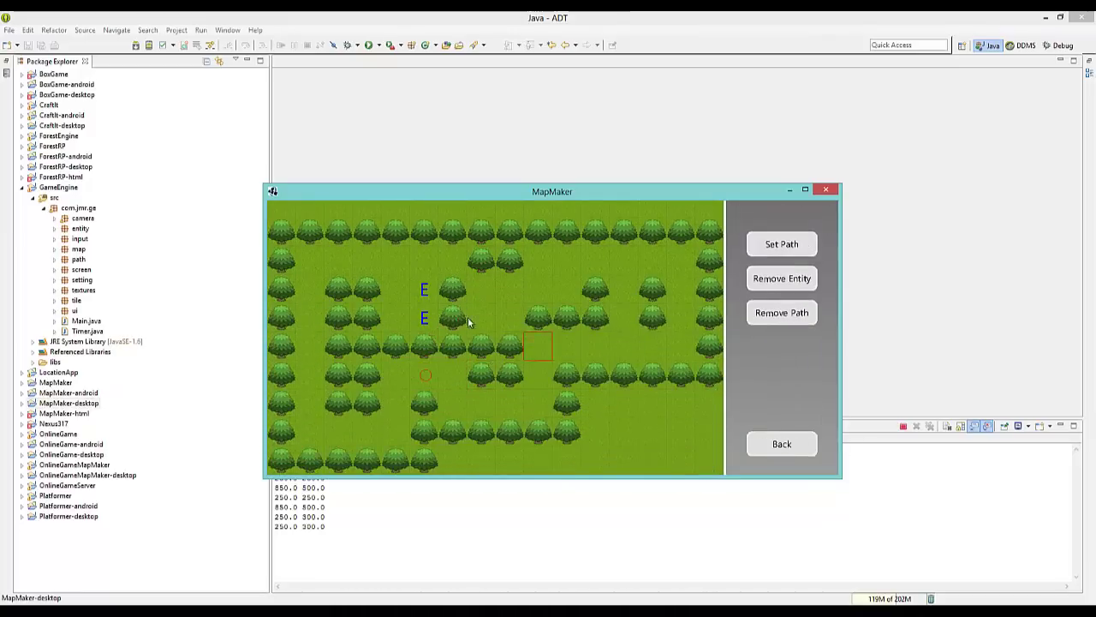
left_click(776, 247)
left_click(548, 327)
left_click(543, 347)
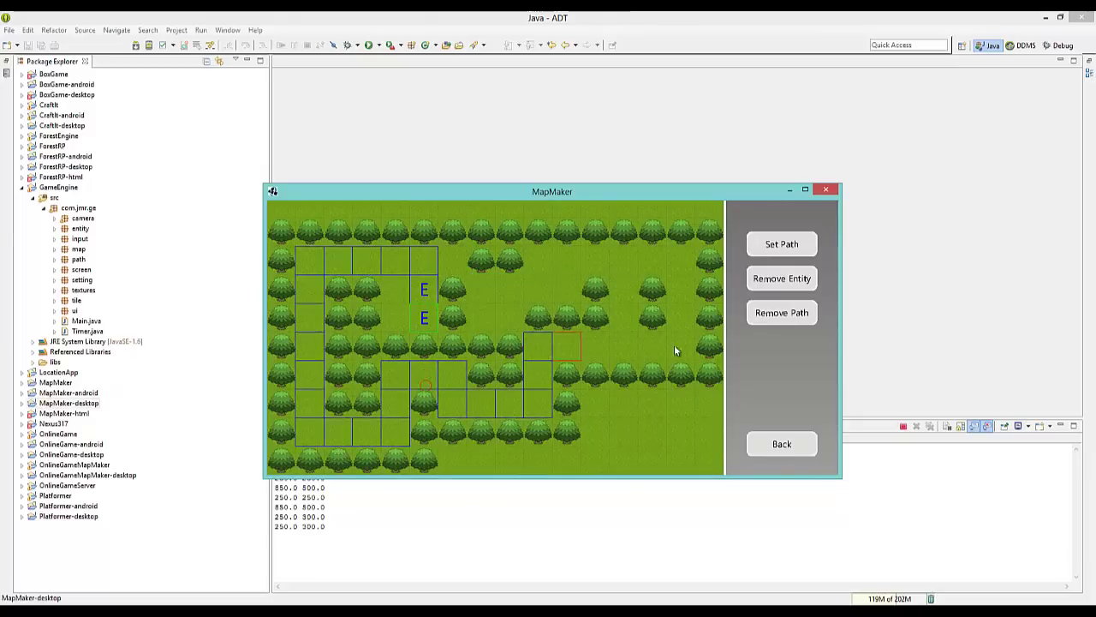
Extend the lower entity E's path to the cell beside the upper tree pair, and on to the cell directly below that pair.
left_click(770, 250)
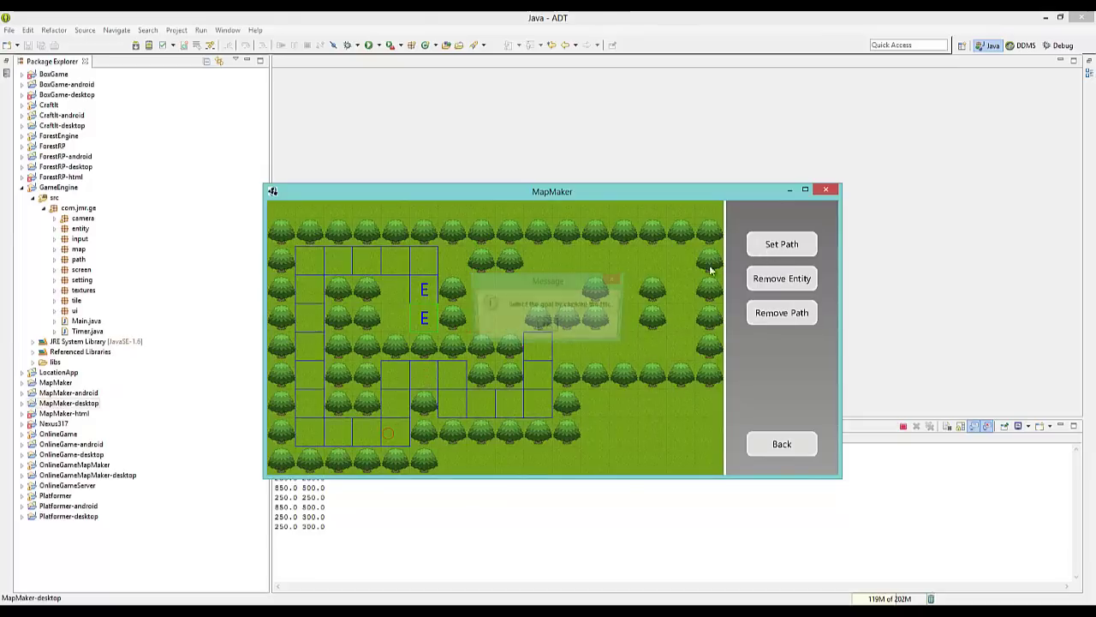
left_click(548, 325)
left_click(532, 276)
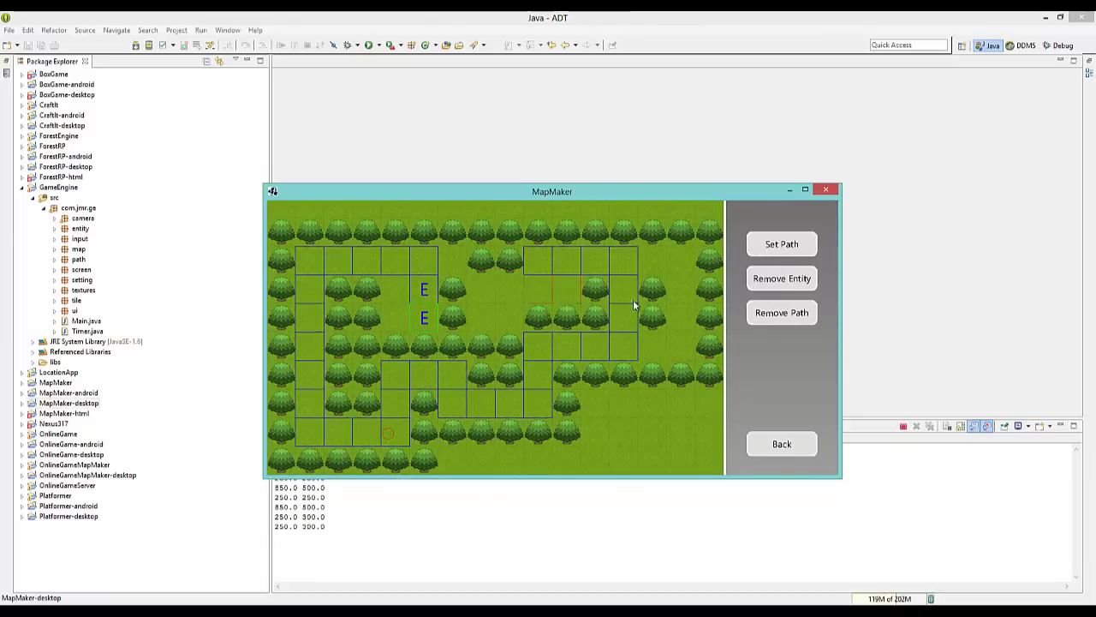
left_click(777, 254)
left_click(547, 326)
left_click(480, 296)
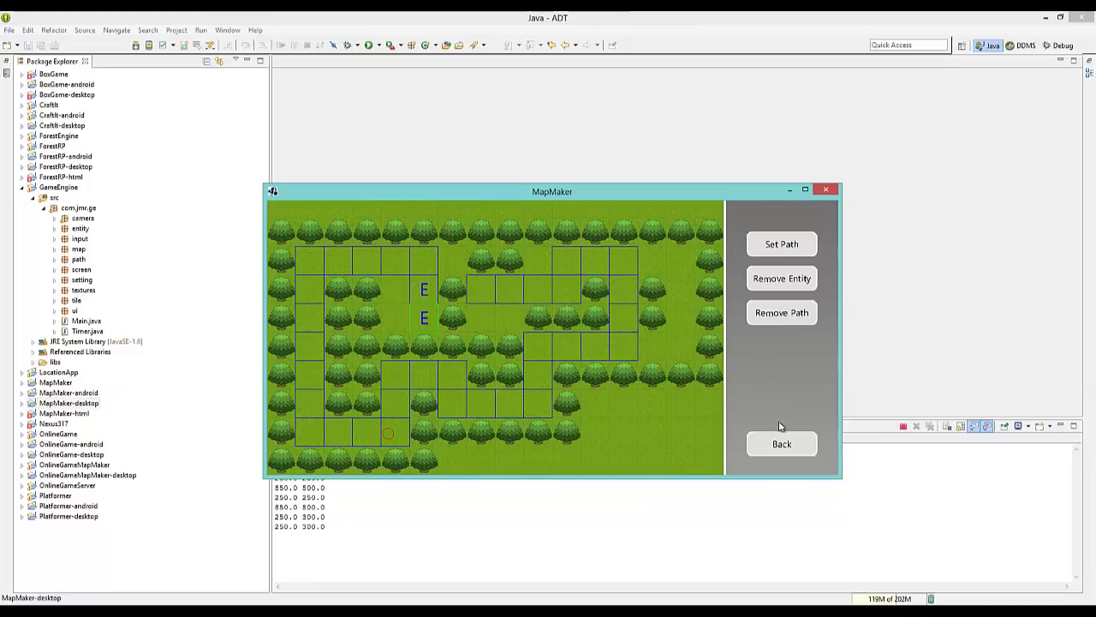
Deselect the entity, leave entity editing and save the map as map3.
left_click(647, 394)
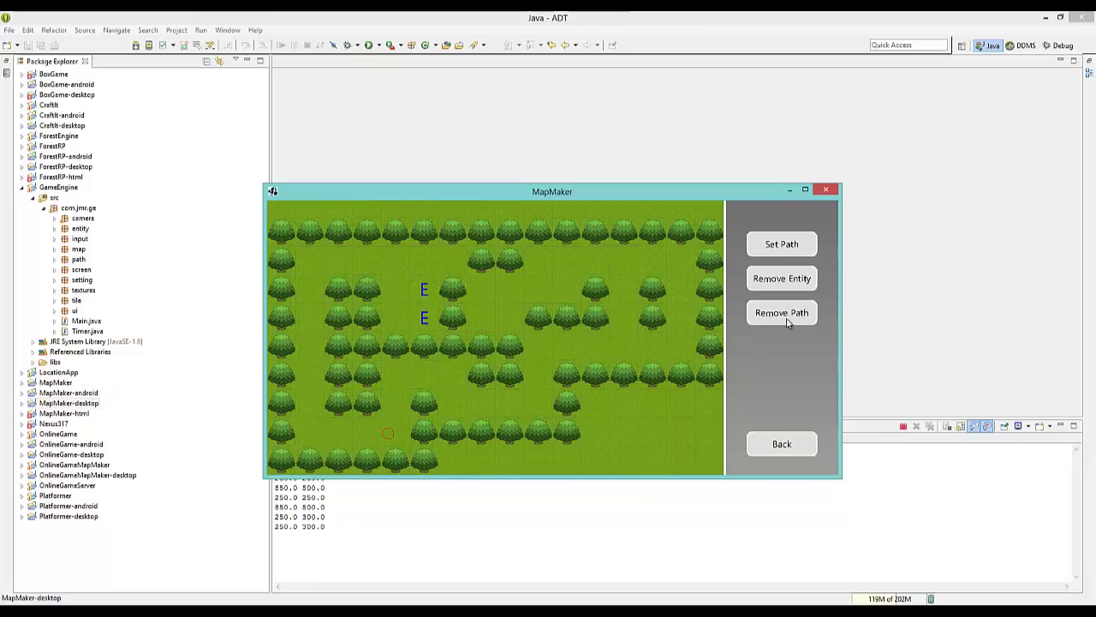
left_click(782, 444)
left_click(791, 410)
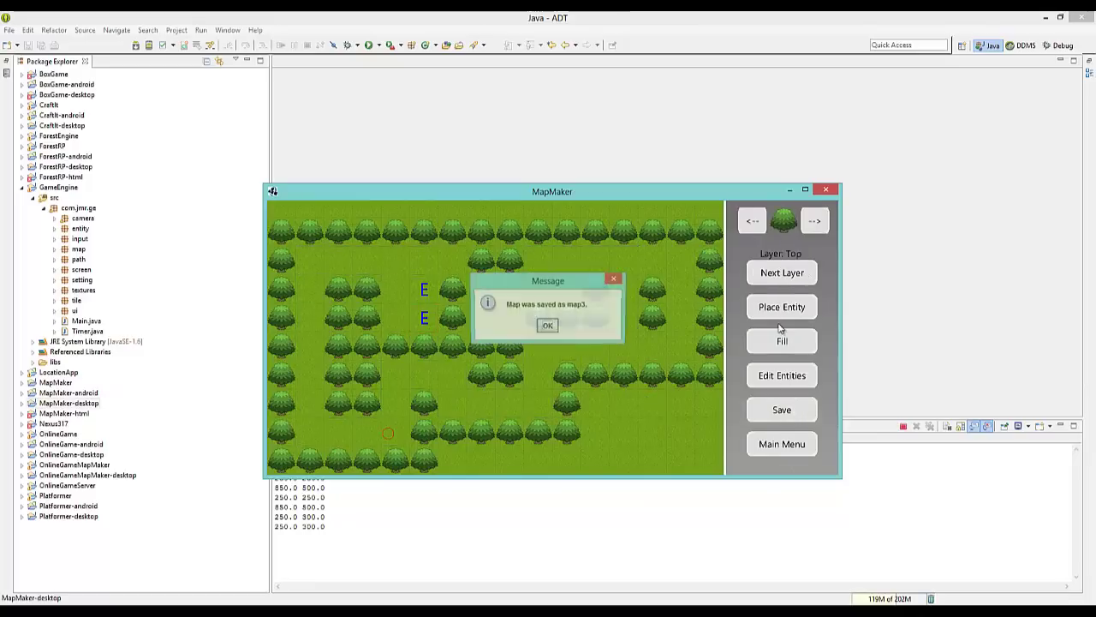
left_click(547, 327)
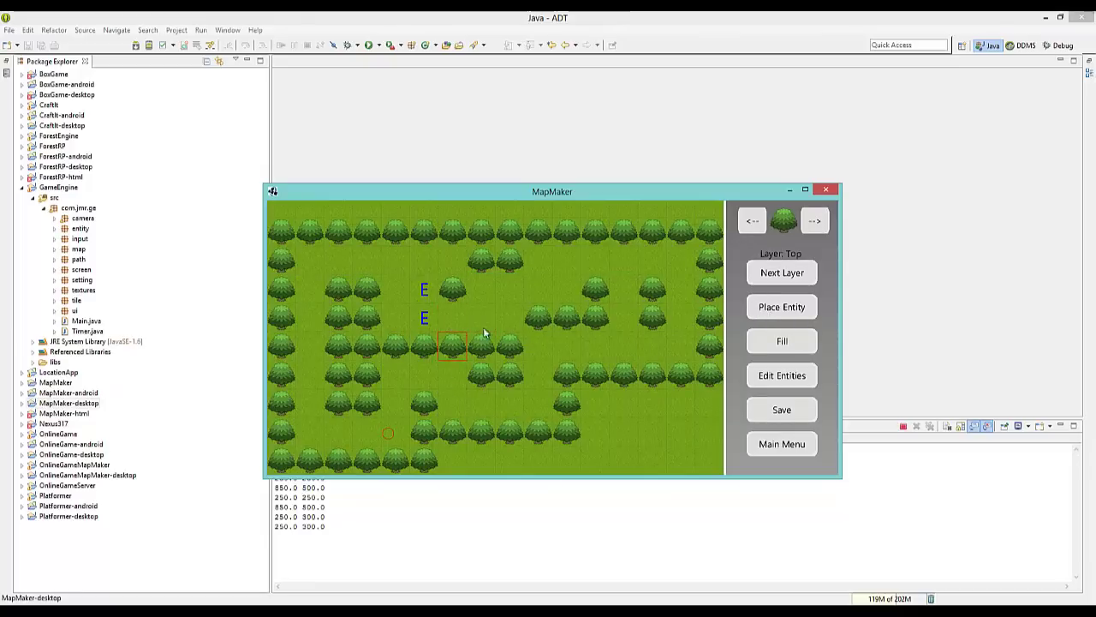
Give the lower entity E a short path around the neighbouring tree to the cell below the upper tree pair.
left_click(781, 382)
left_click(432, 318)
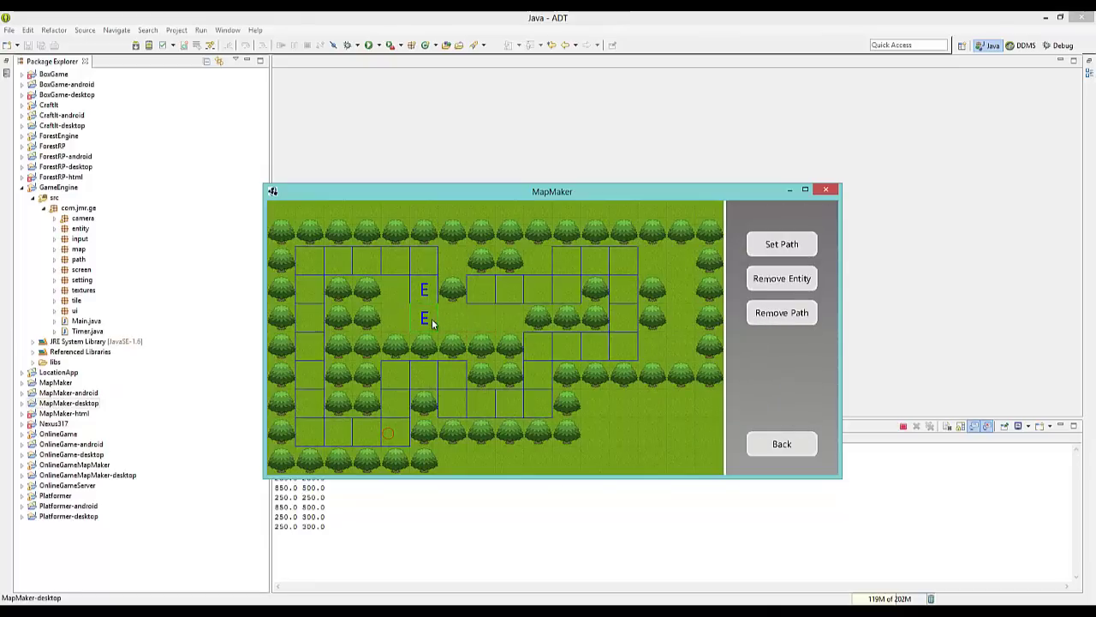
left_click(788, 246)
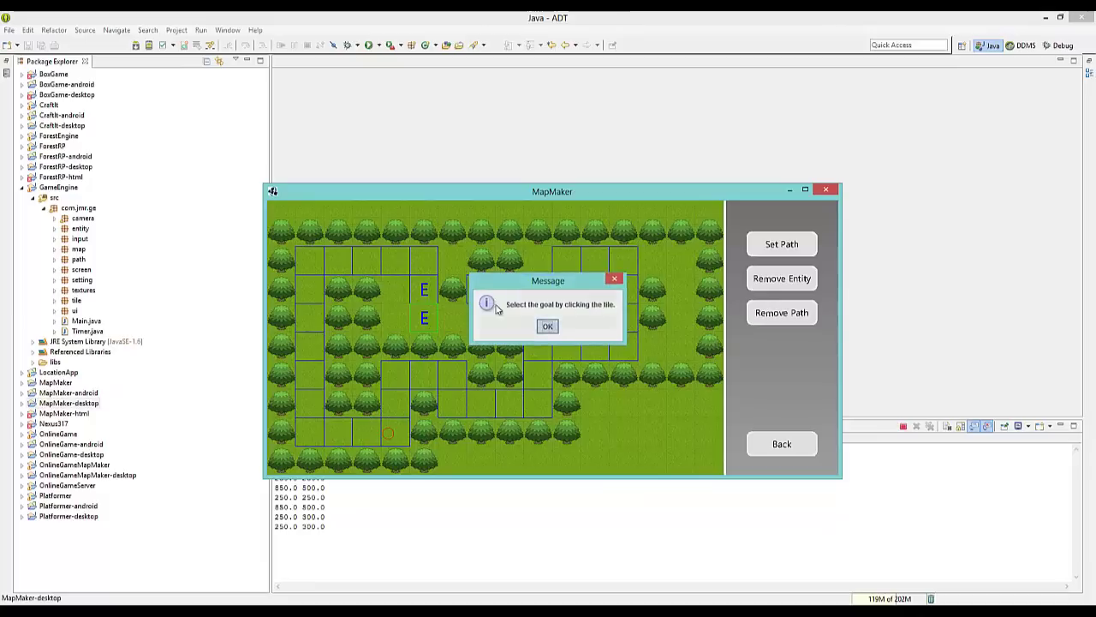
left_click(547, 325)
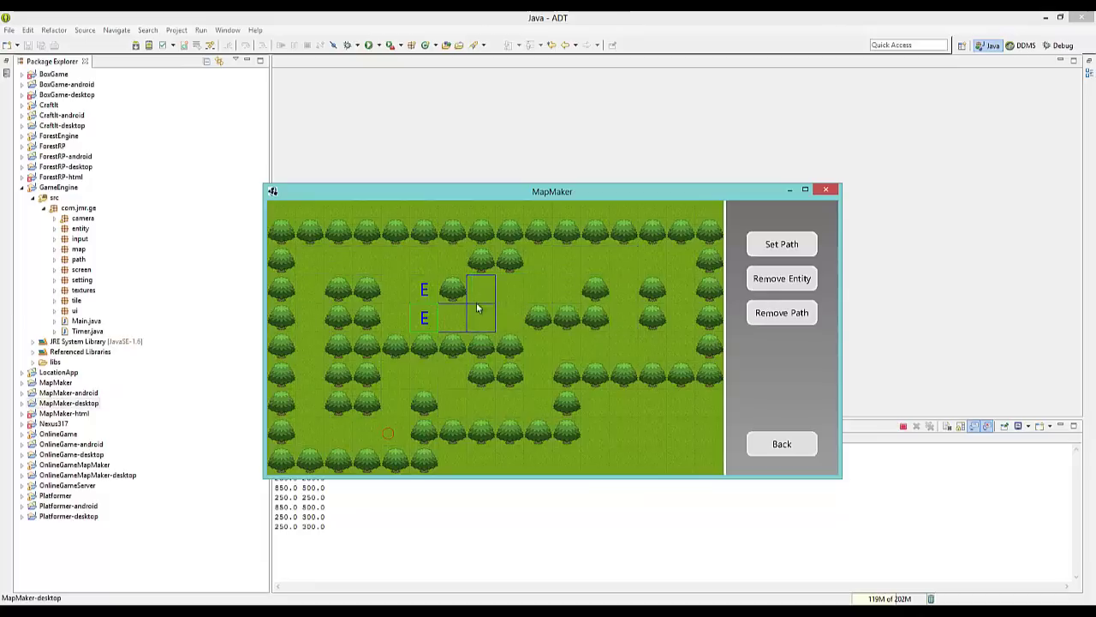
Leave entity editing, save the map with the lower entity's short path, and reposition the MapMaker window.
left_click(770, 443)
left_click(777, 411)
left_click(549, 327)
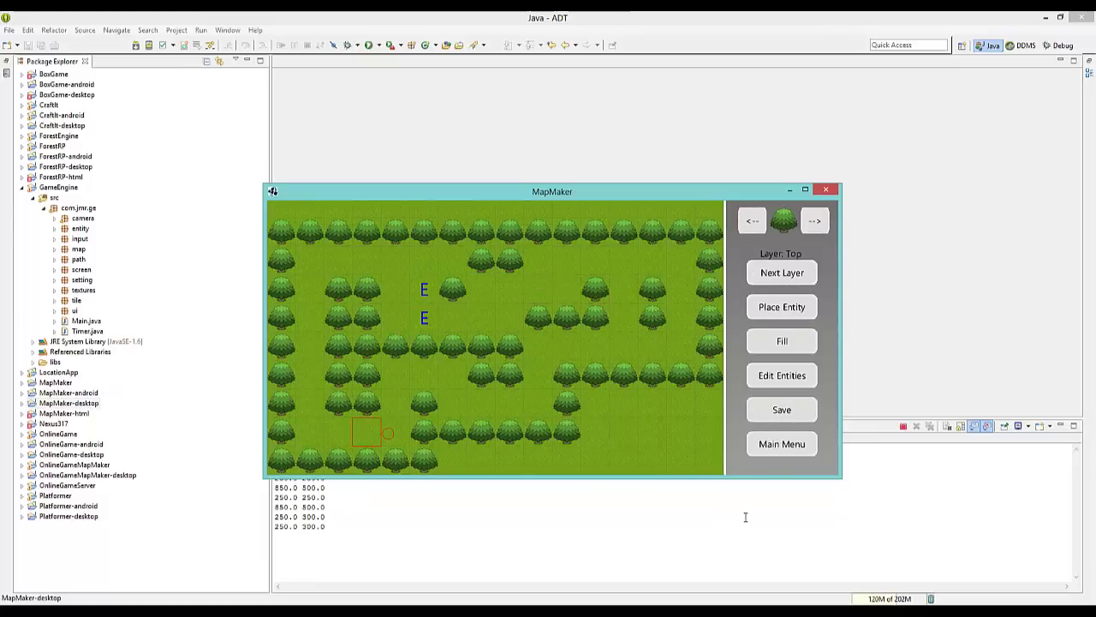
left_click_drag(606, 189, 645, 151)
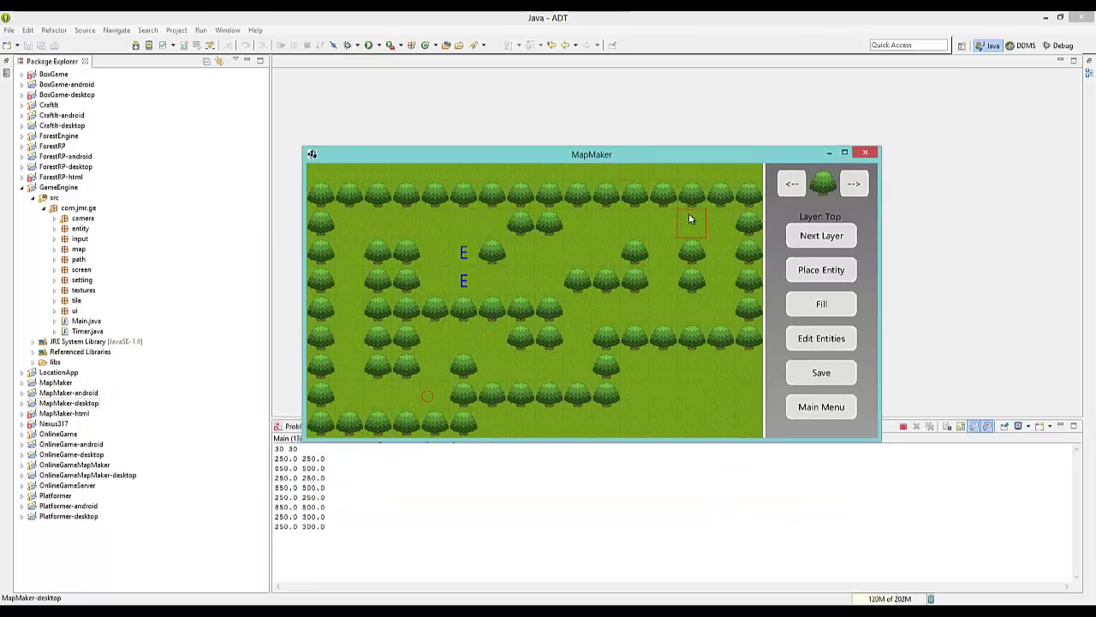